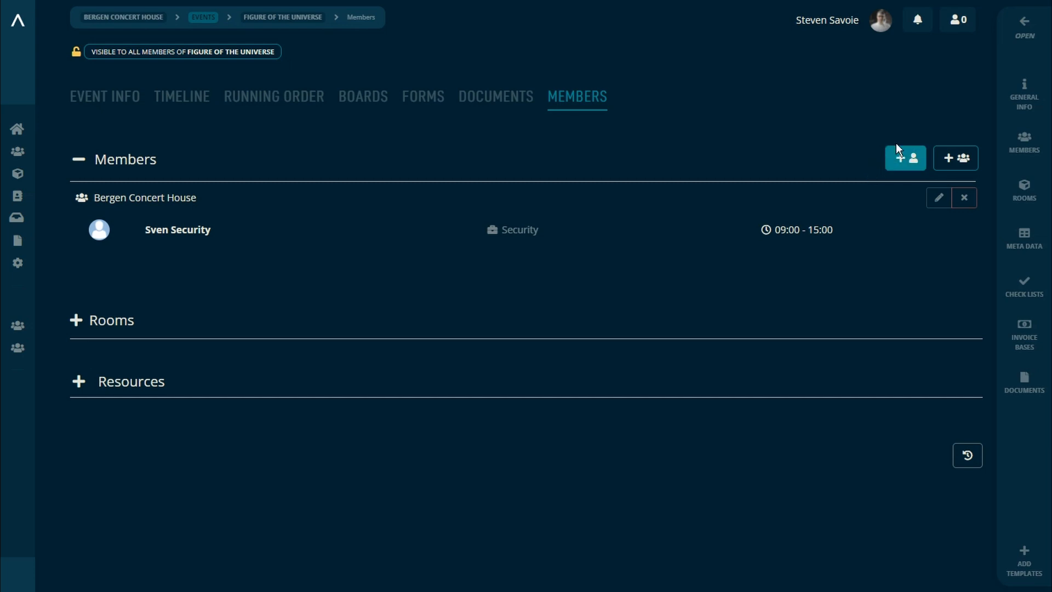
# - Invite the Bergen Konserthus group to the event and give it write-access
pyautogui.click(963, 161)
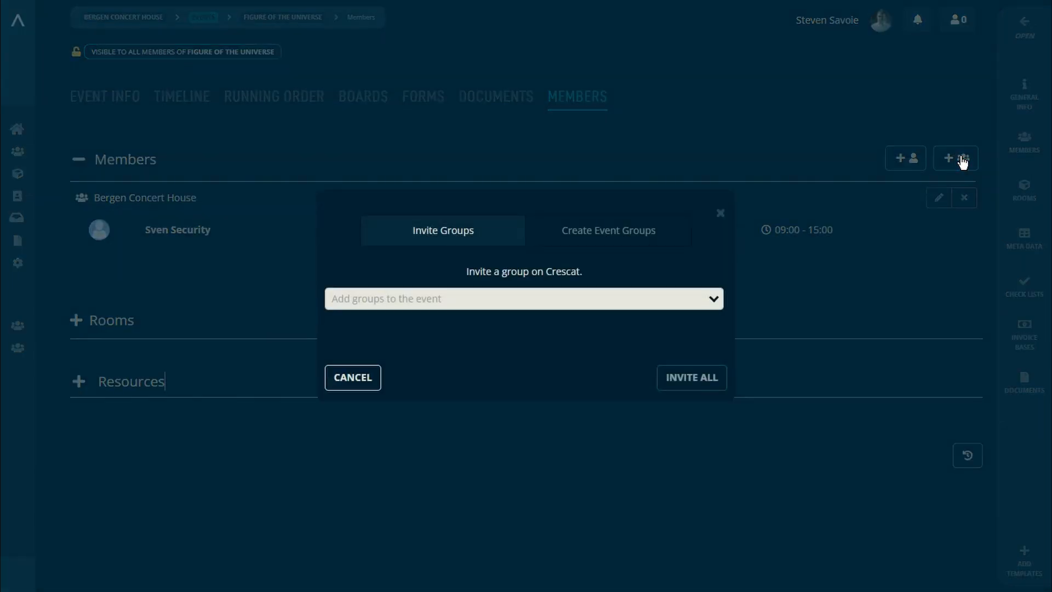
pyautogui.click(555, 299)
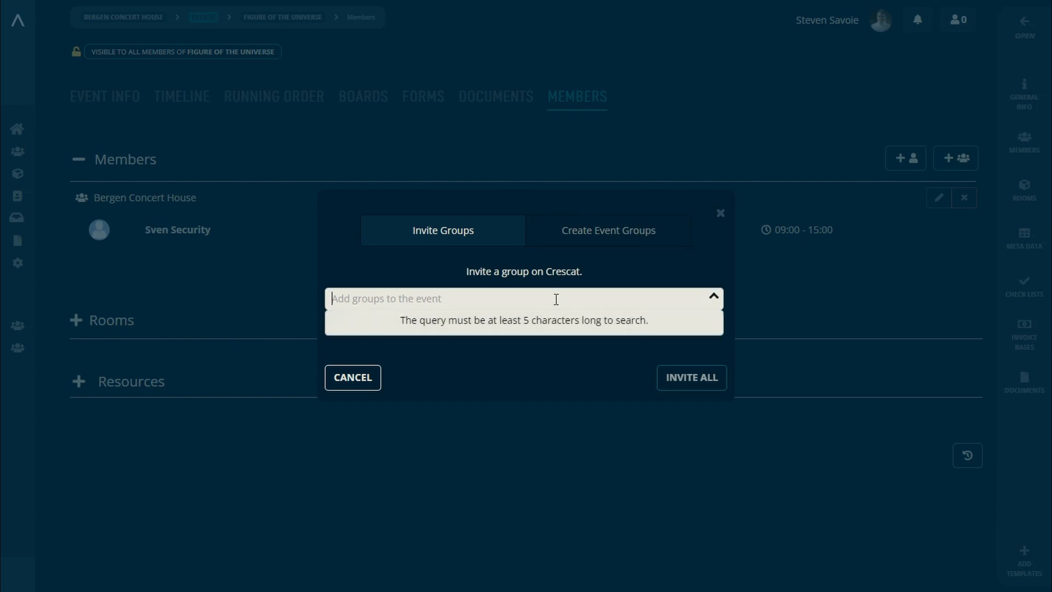
pyautogui.write('Bergen')
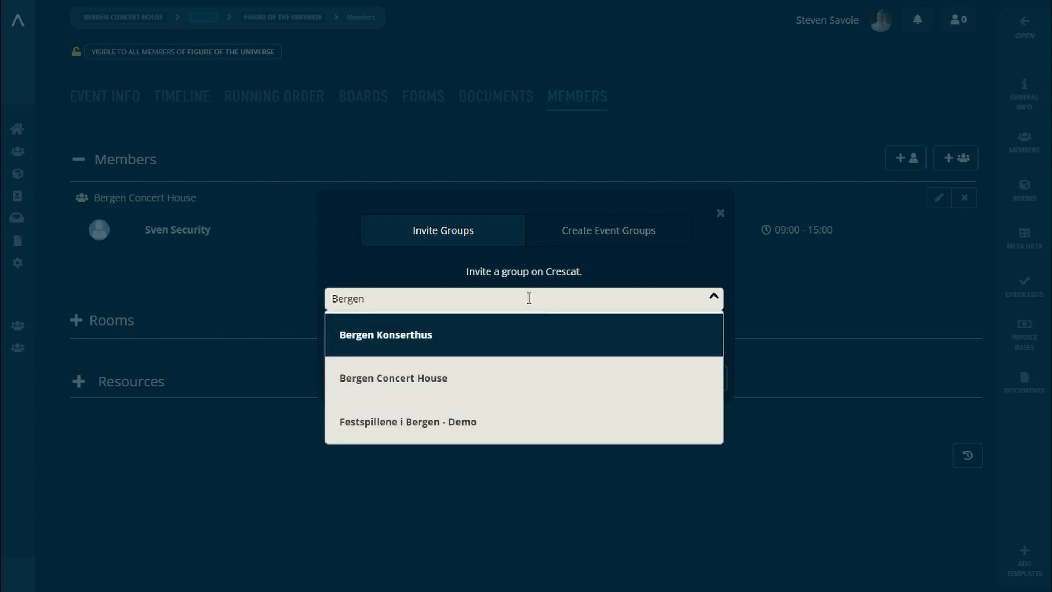
pyautogui.click(460, 342)
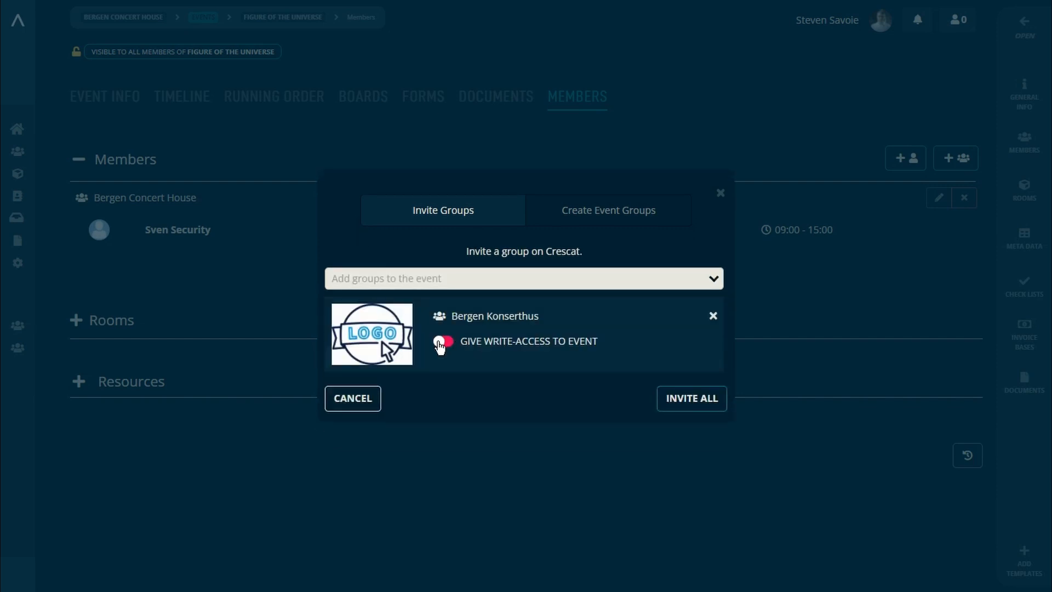
pyautogui.click(442, 342)
pyautogui.click(684, 401)
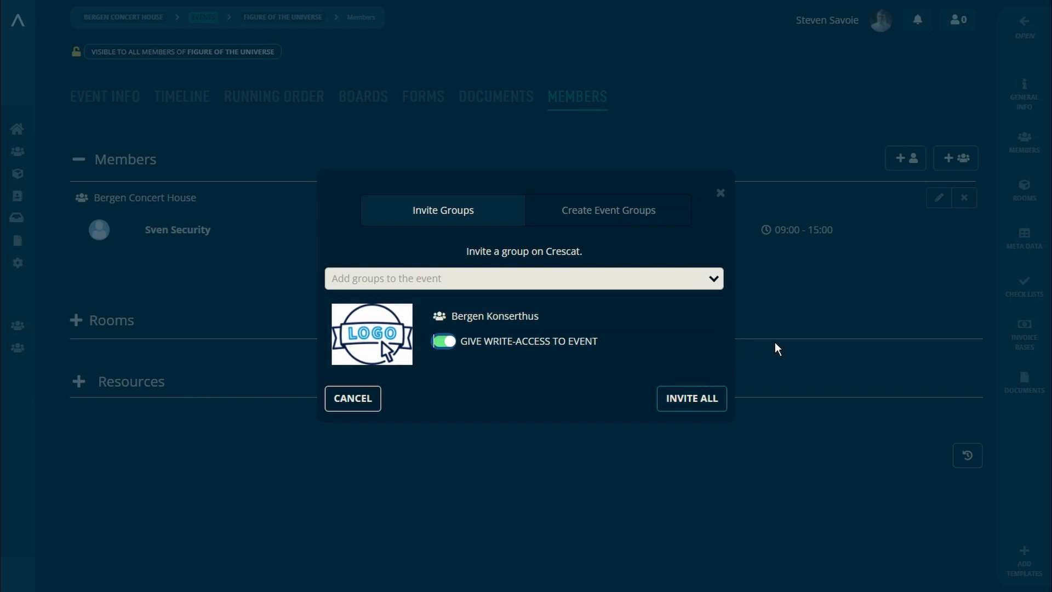
# - Check the crew on the event's timeline and open the invitation for individual members
pyautogui.click(185, 95)
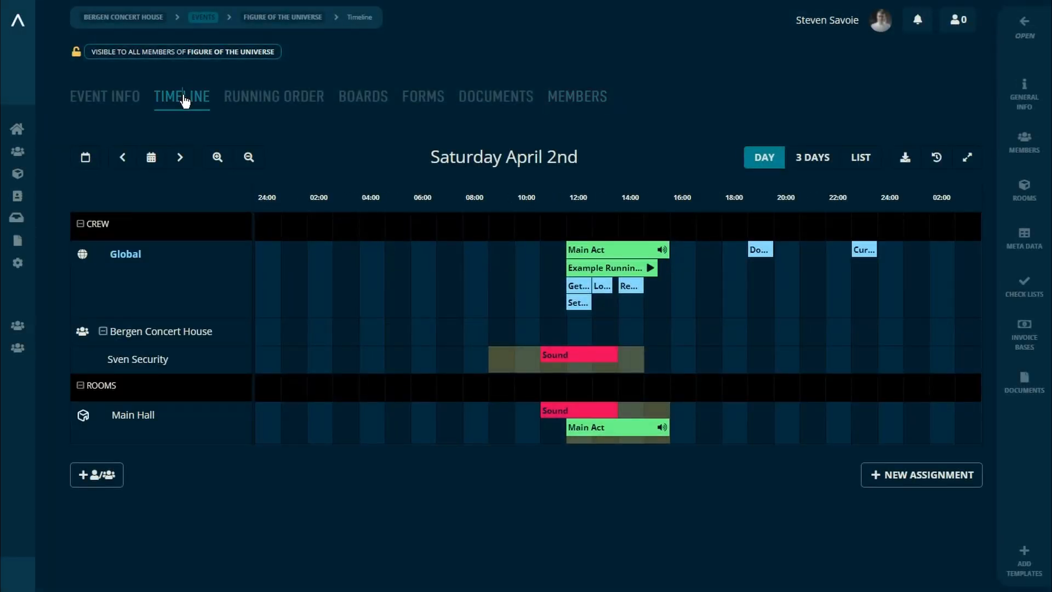
pyautogui.click(575, 103)
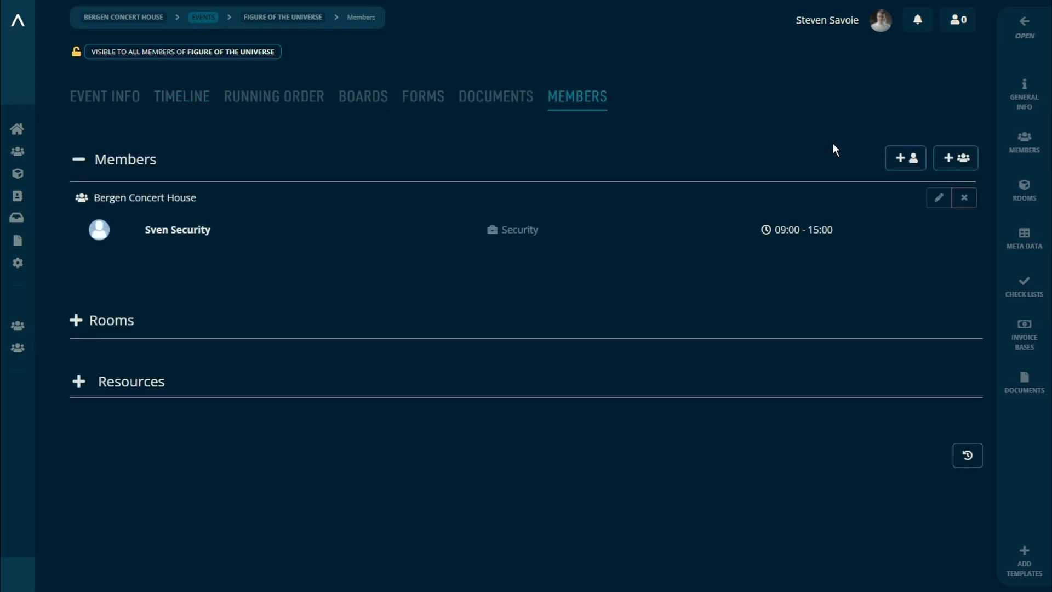
pyautogui.click(897, 165)
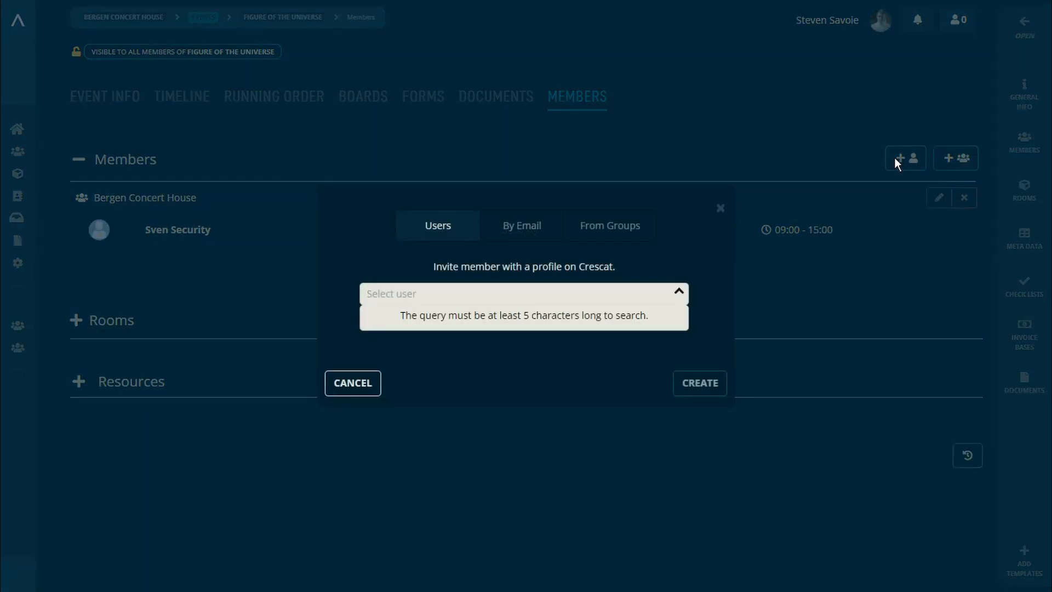
pyautogui.write('Nella')
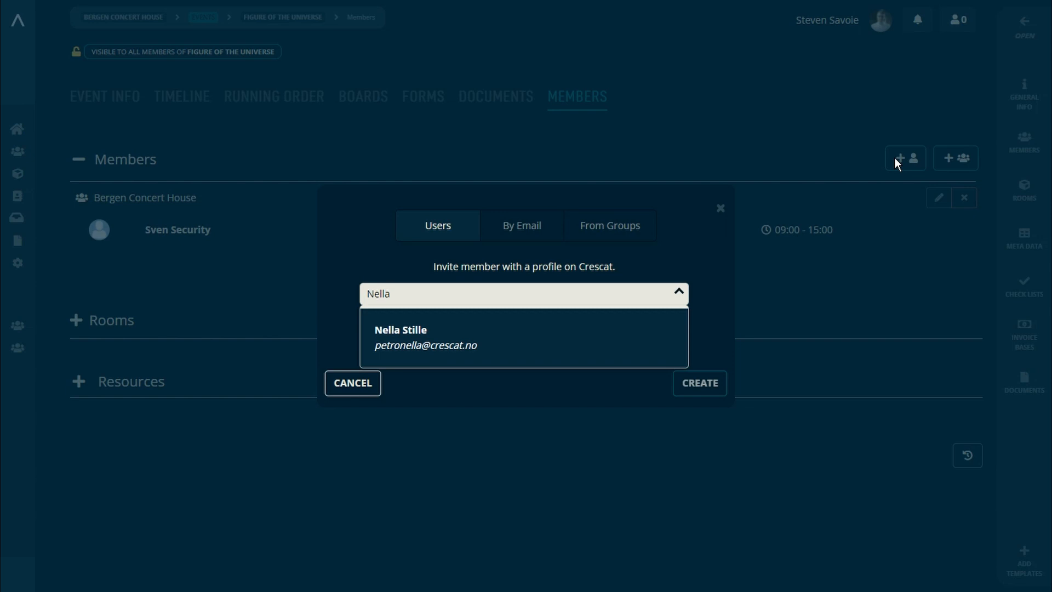
pyautogui.click(507, 233)
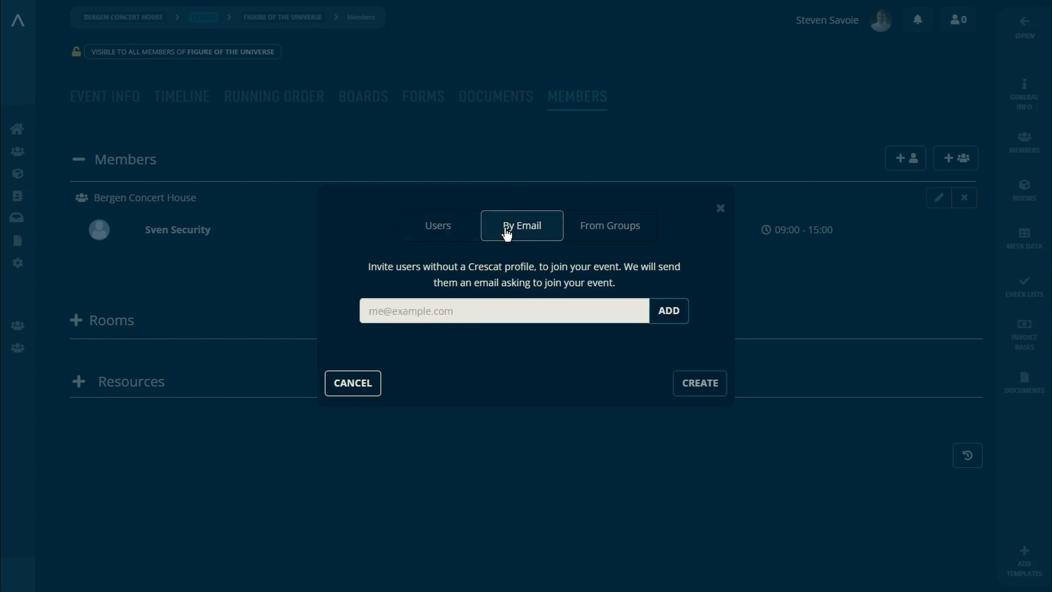
pyautogui.click(438, 229)
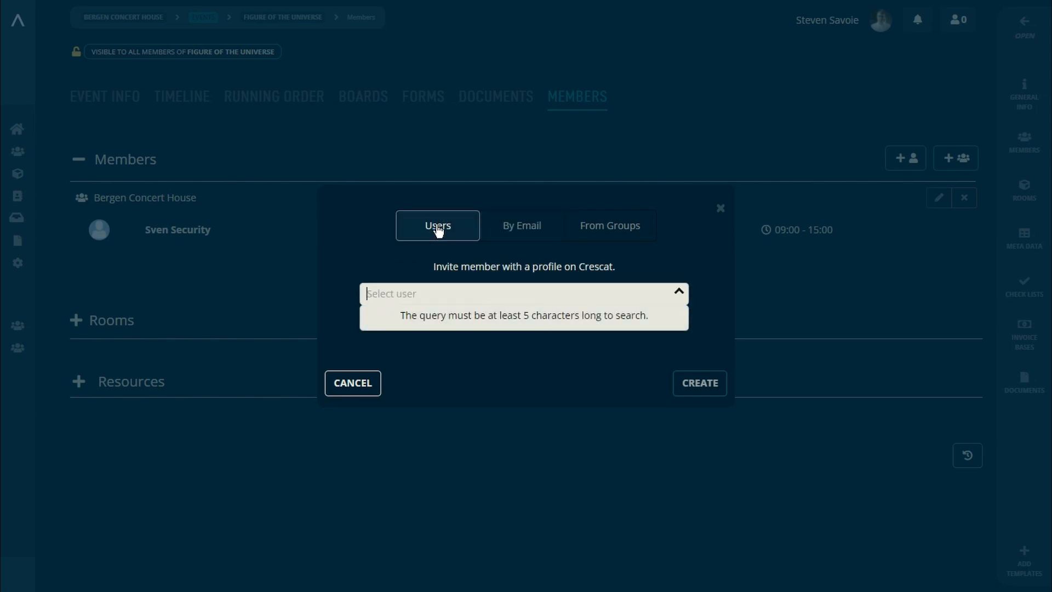
# - Find the caterer among the users with a Crescat profile and send that person an invitation to the event
pyautogui.write('Clara')
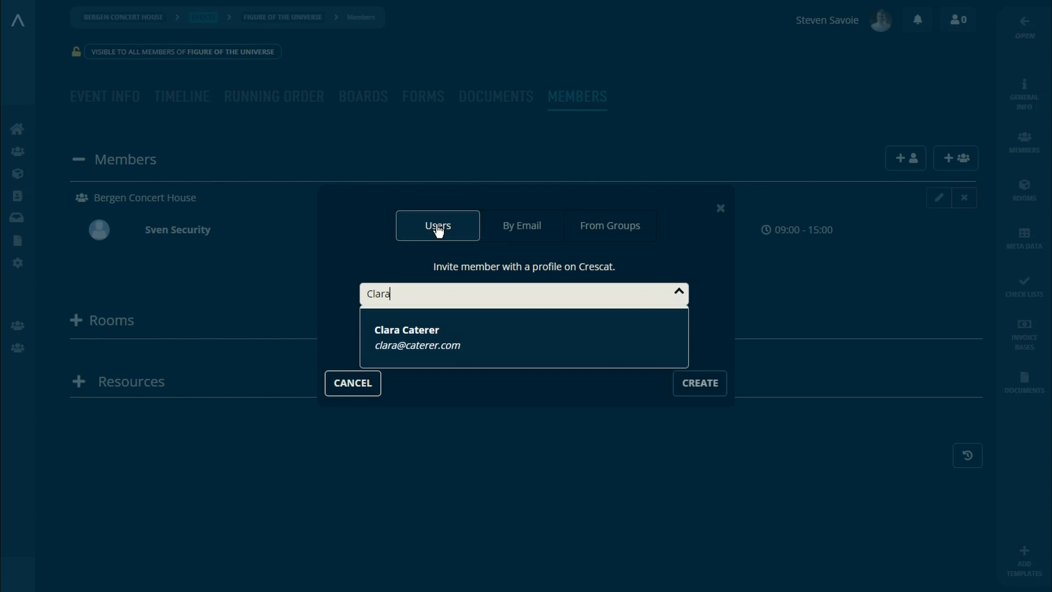
pyautogui.click(428, 332)
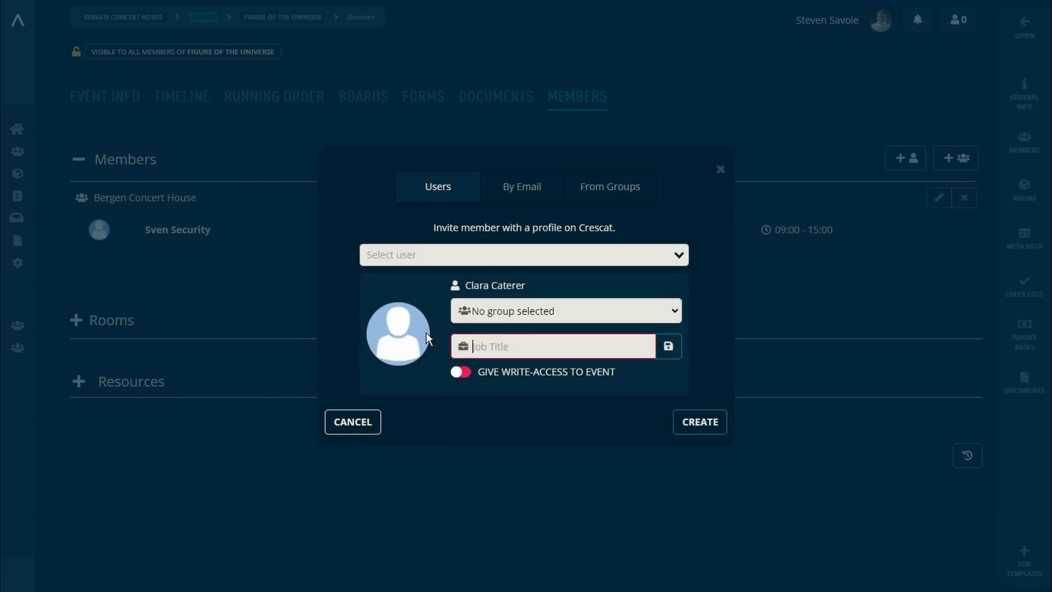
pyautogui.click(695, 430)
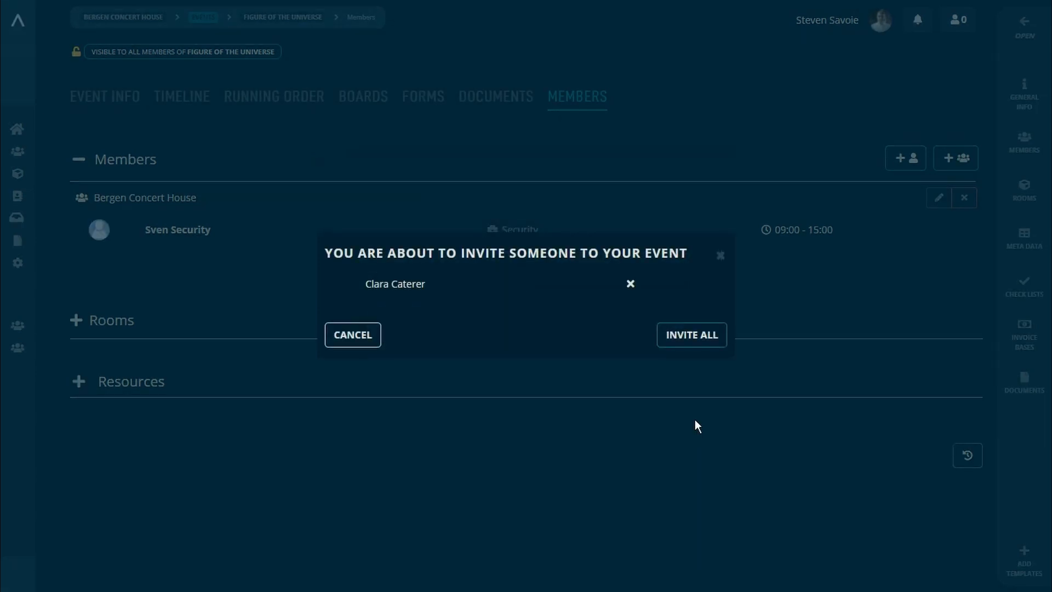
pyautogui.click(695, 343)
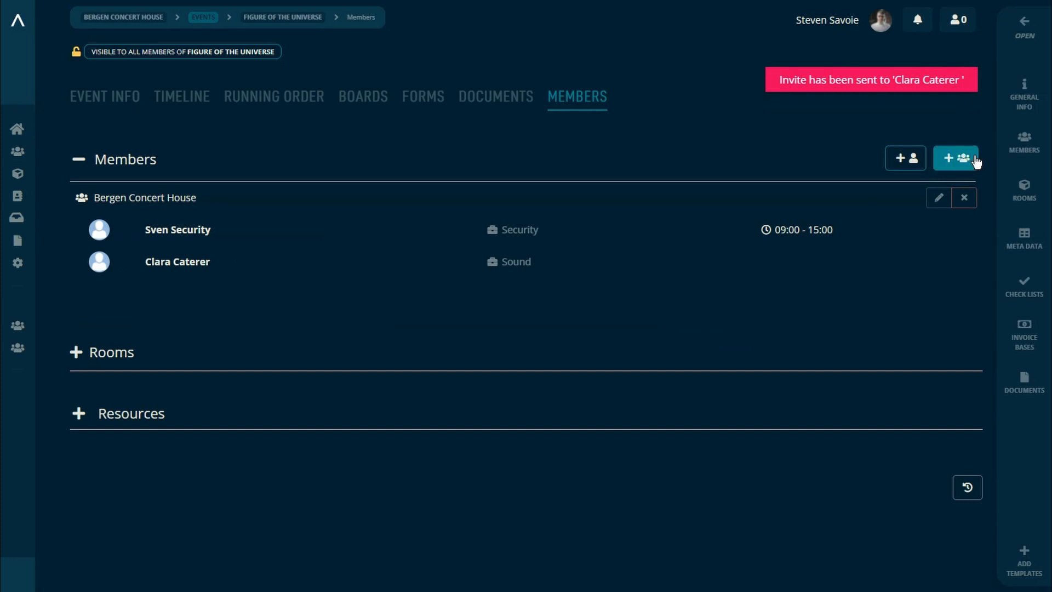
# - Review the event's internal member shifts and the staff schedule for 1 to 3 April, and close the overview
pyautogui.click(1032, 102)
pyautogui.click(247, 145)
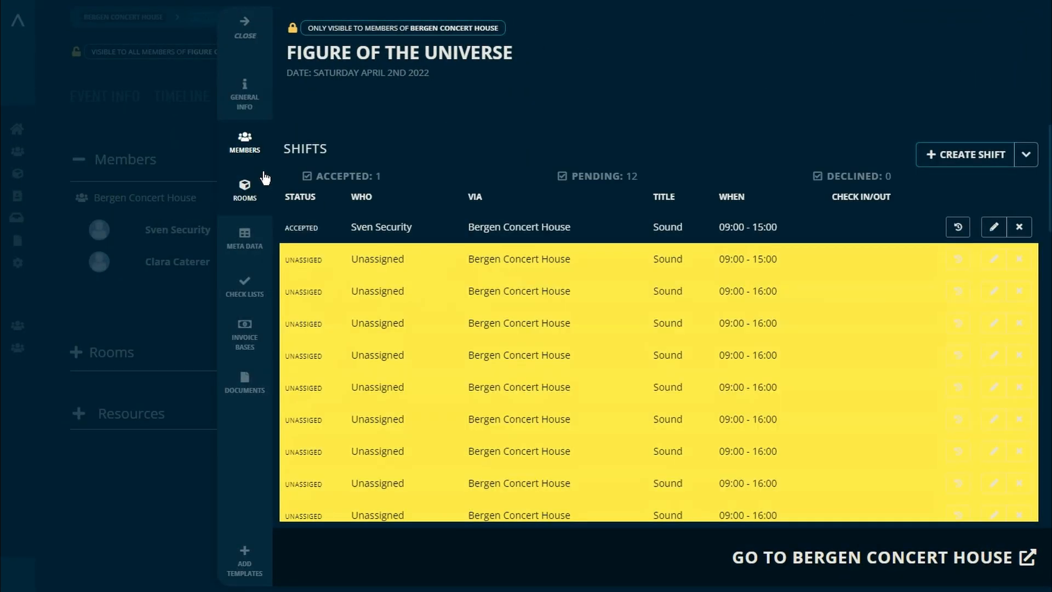
pyautogui.scroll(-10, 377, 265)
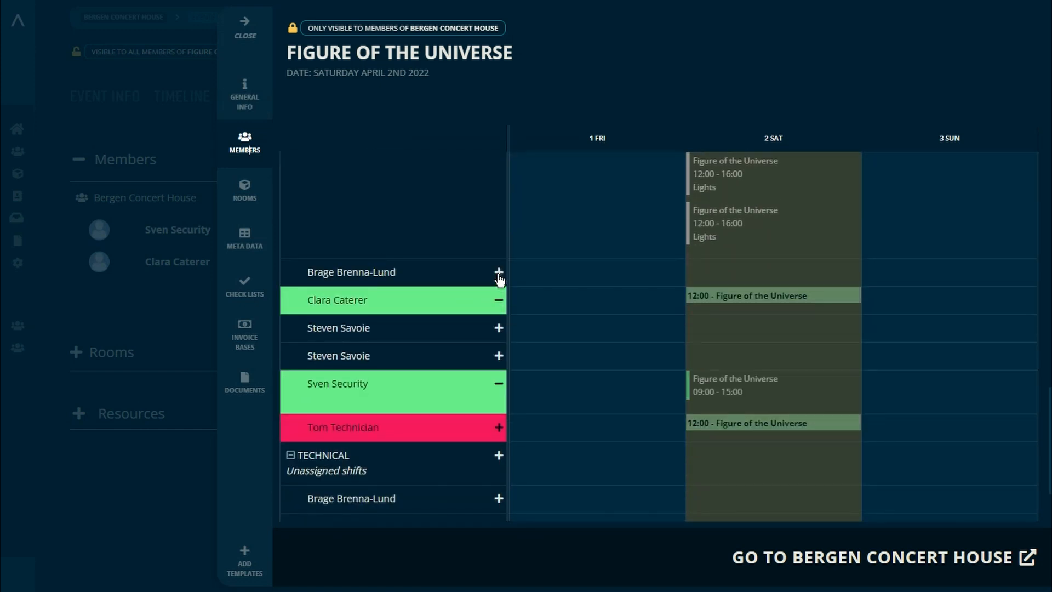
pyautogui.click(255, 38)
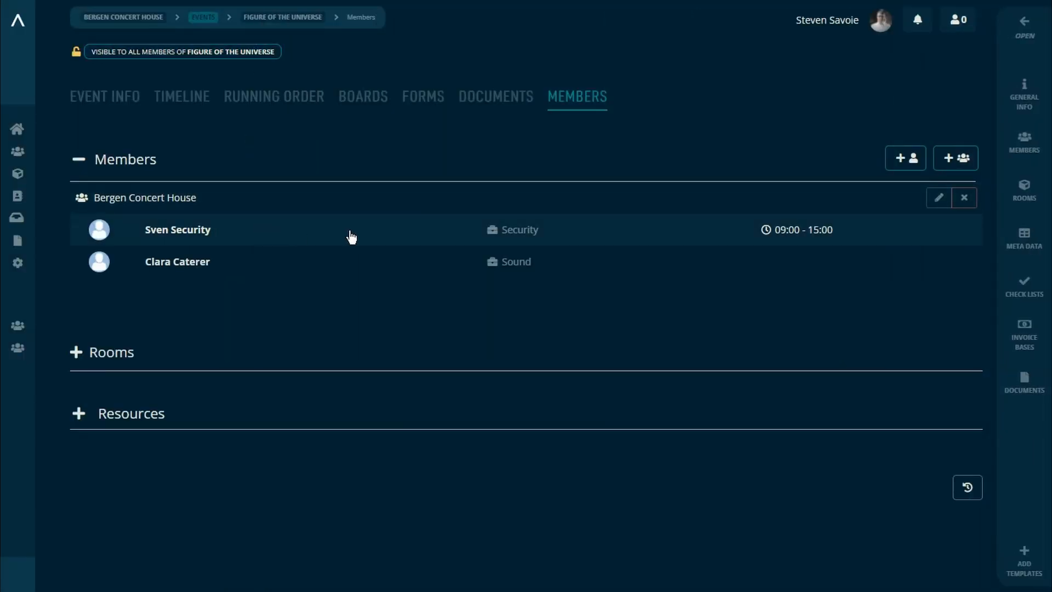
# - Create an event-specific group named Main Security with the description "Main Security Group"
pyautogui.click(962, 161)
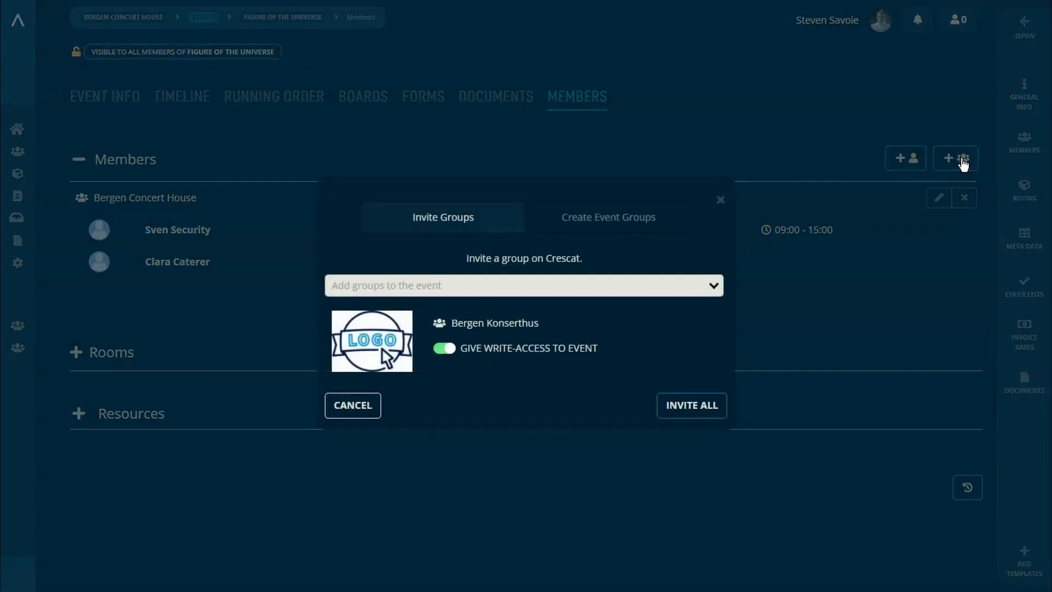
pyautogui.click(593, 209)
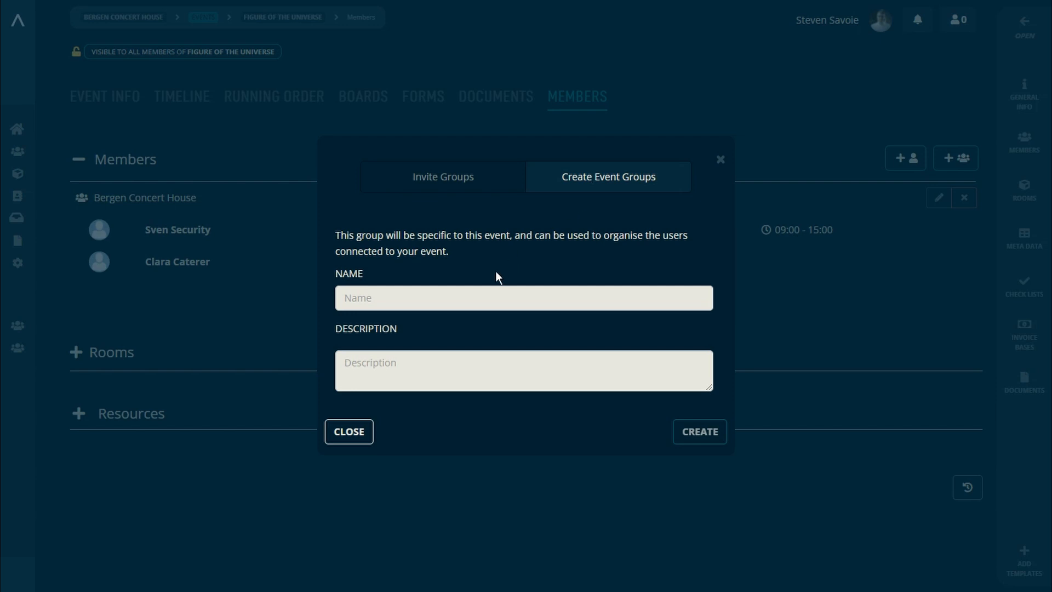
pyautogui.click(484, 290)
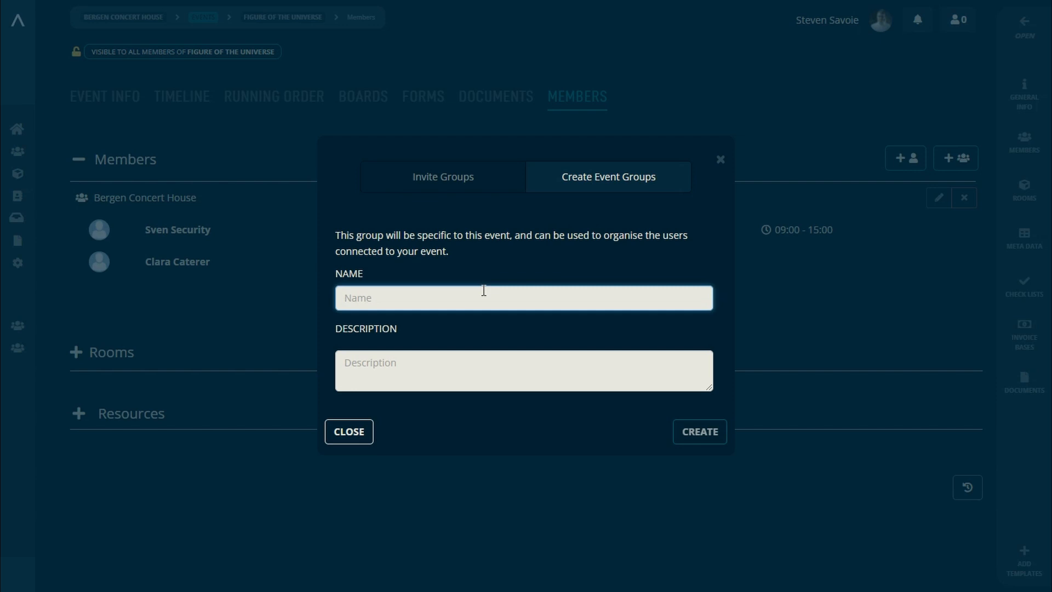
pyautogui.write('Main Security')
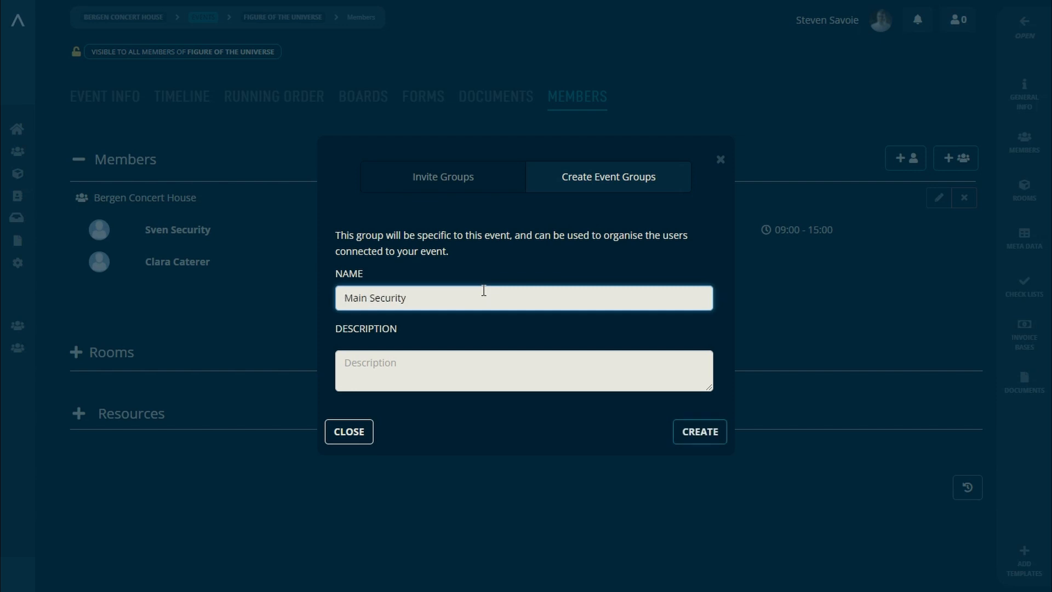
pyautogui.click(469, 358)
pyautogui.write('Main')
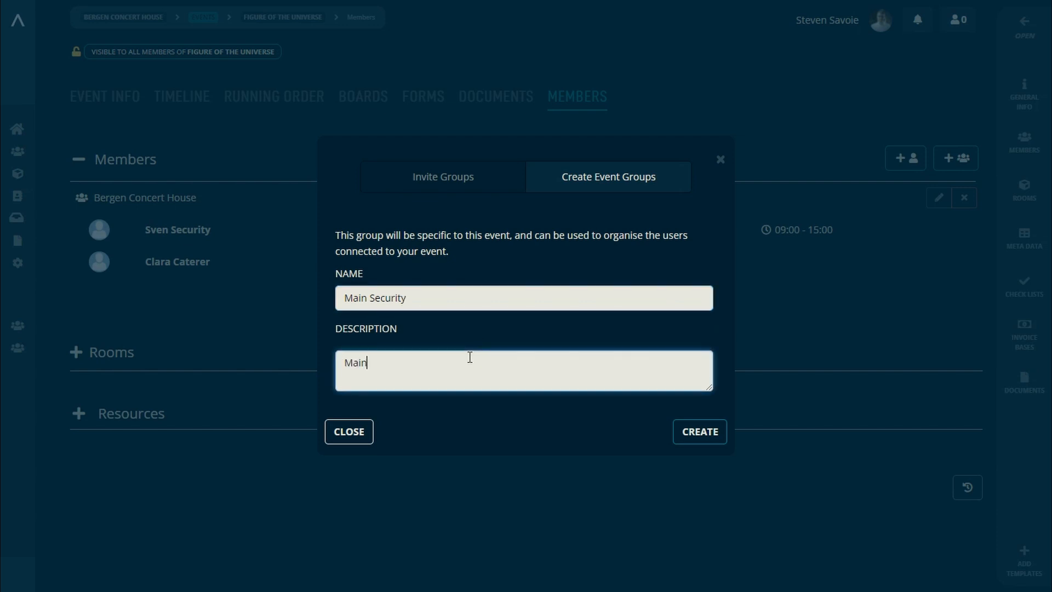
pyautogui.write(' Security Group')
pyautogui.click(689, 427)
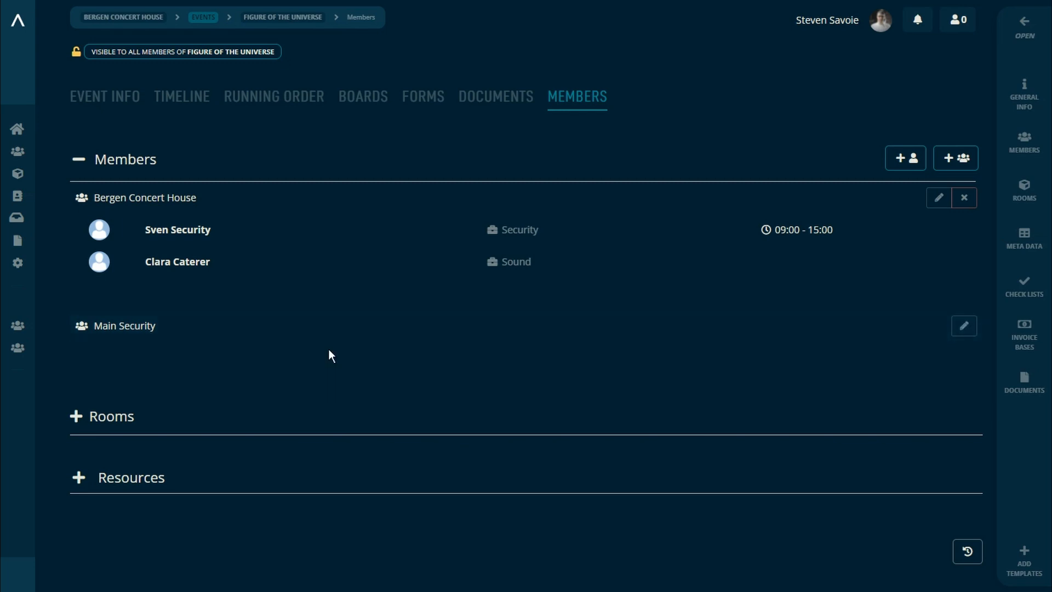
# - Add the security staff member to the Main Security group
pyautogui.click(959, 333)
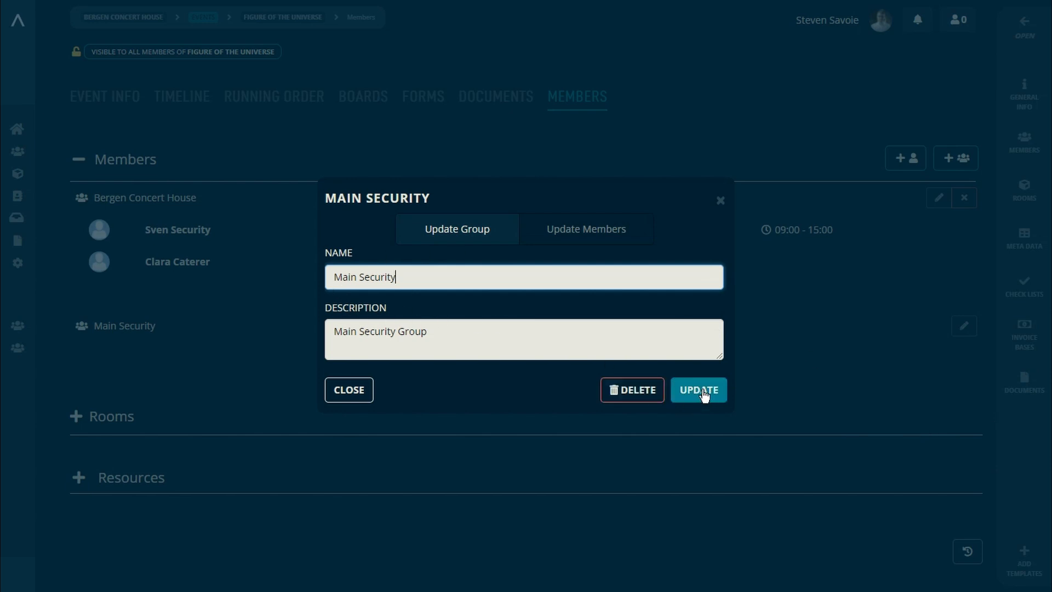
pyautogui.click(624, 235)
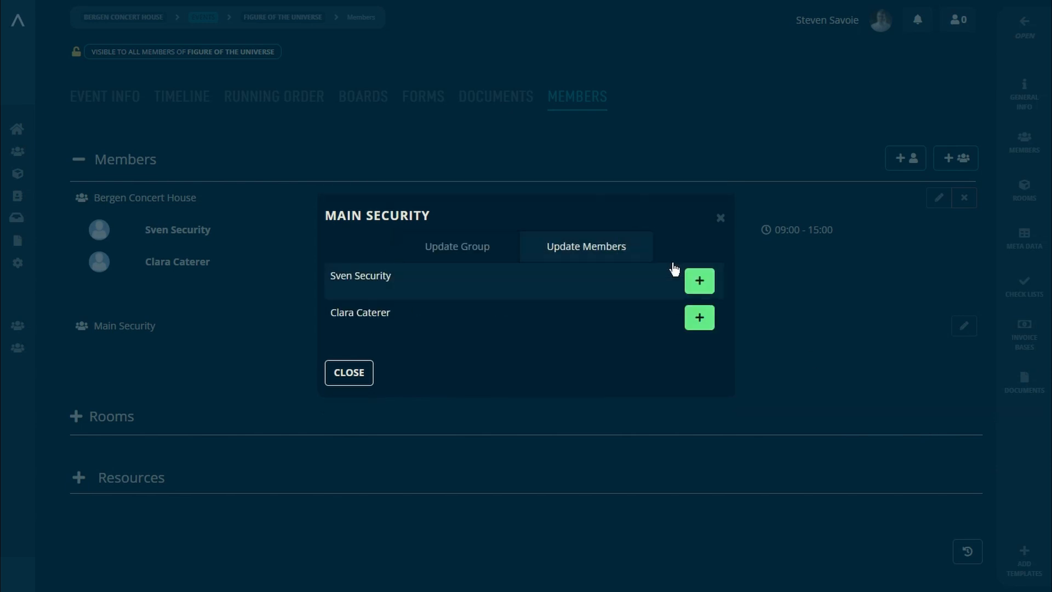
pyautogui.click(700, 281)
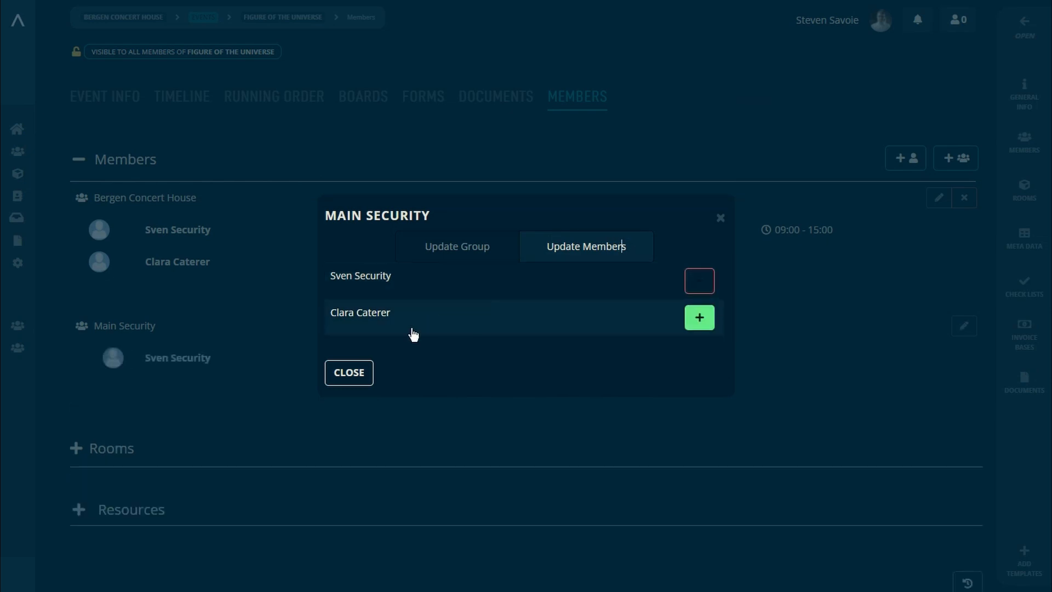
pyautogui.click(348, 371)
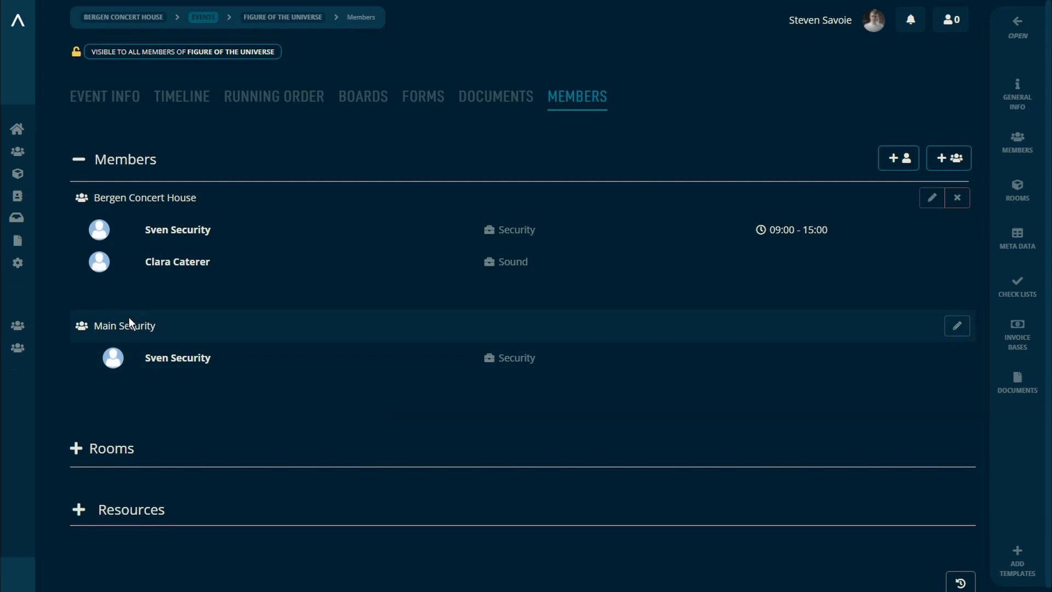
# - Create a timeline assignment titled Test Assignment for the caterer and the Main Security group, on 2022-04-02 from 02:00 to 06:00
pyautogui.click(174, 102)
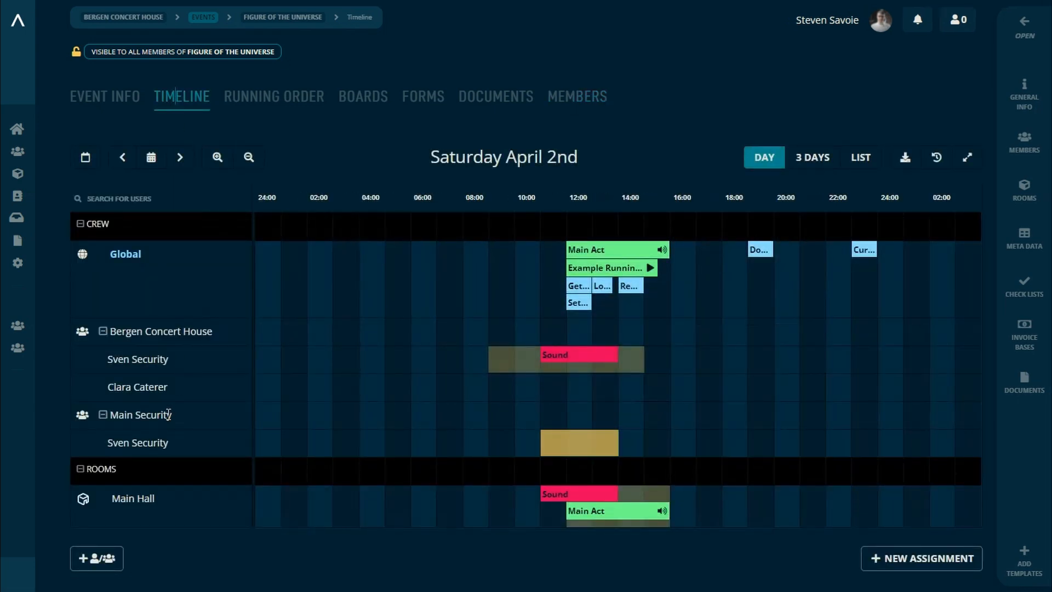
pyautogui.moveTo(315, 419); pyautogui.dragTo(431, 423)
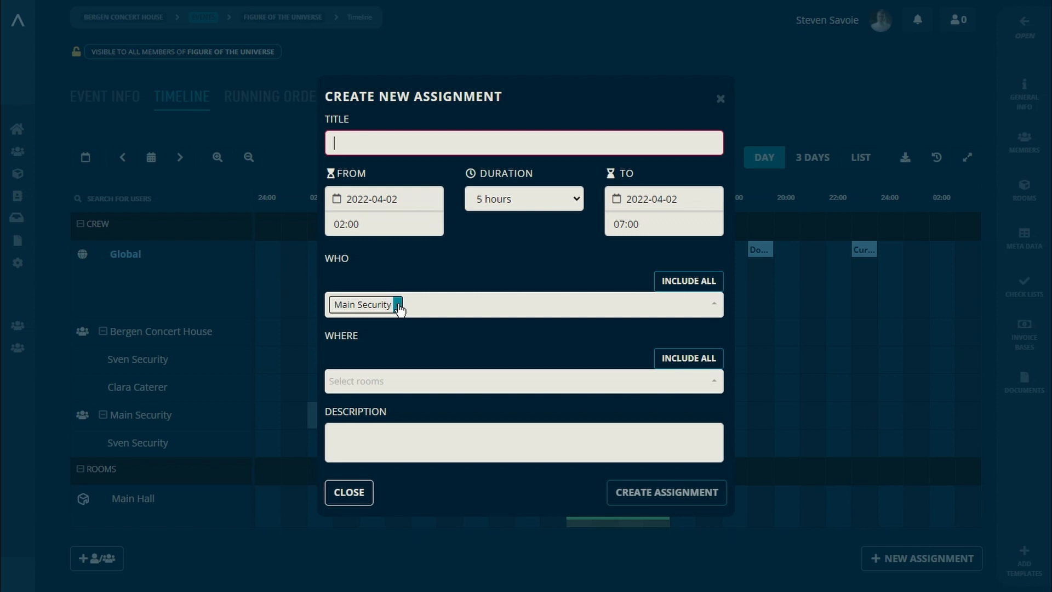
pyautogui.click(720, 102)
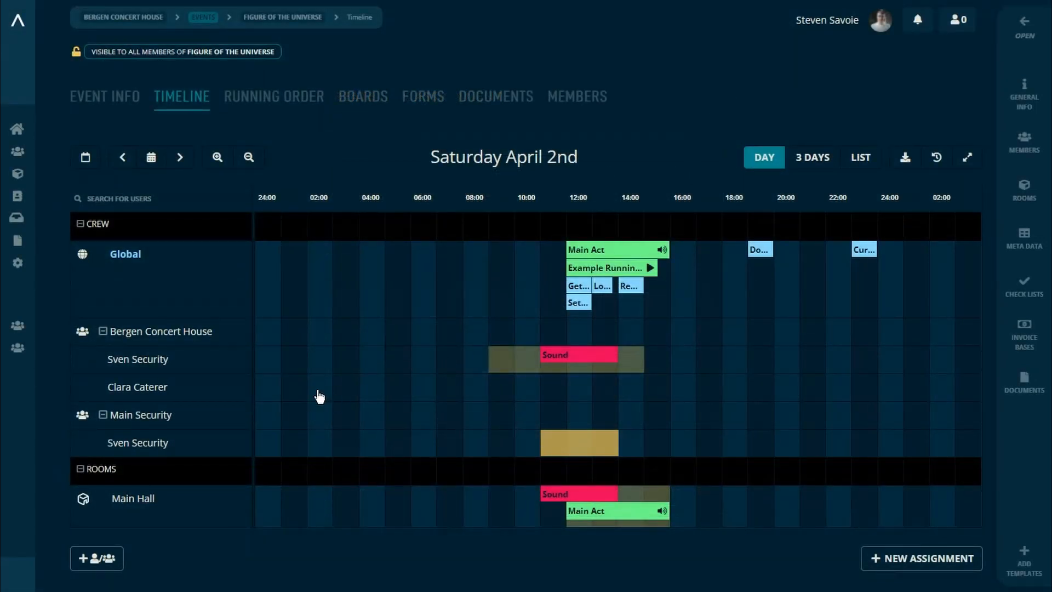
pyautogui.moveTo(319, 396); pyautogui.dragTo(403, 394)
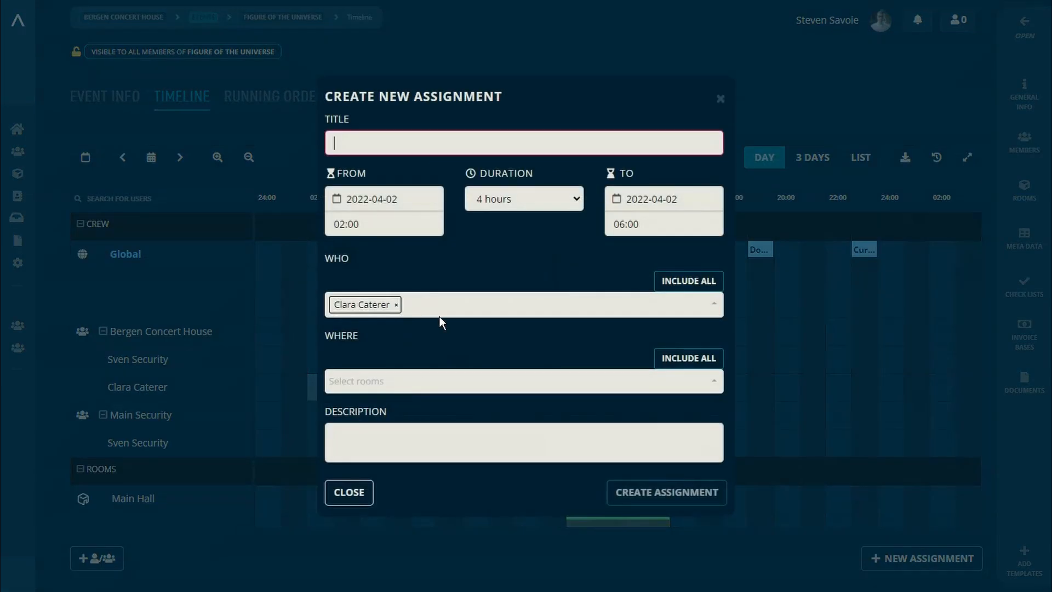
pyautogui.click(442, 304)
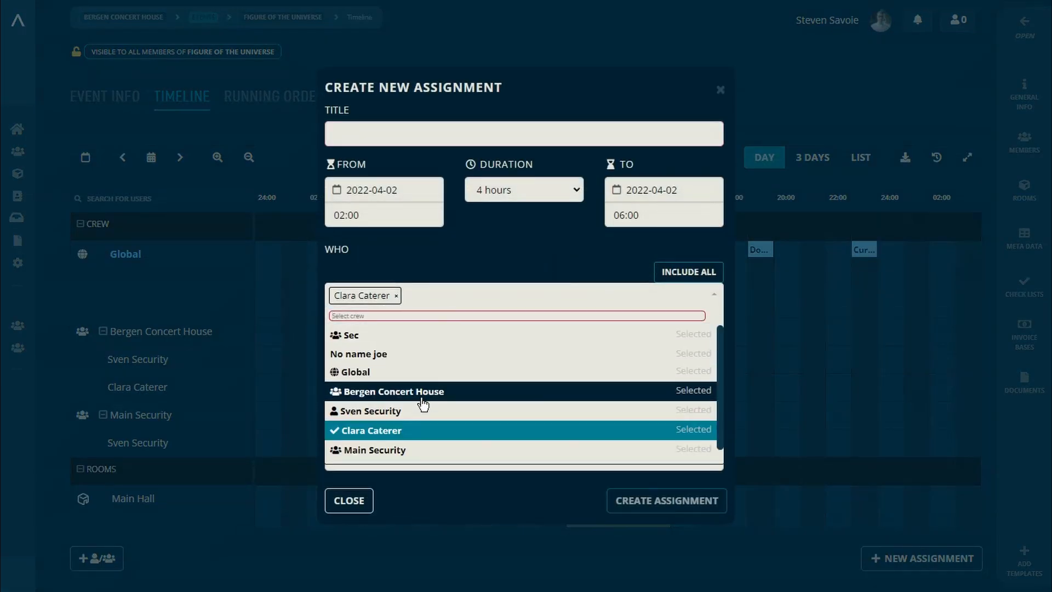
pyautogui.click(424, 450)
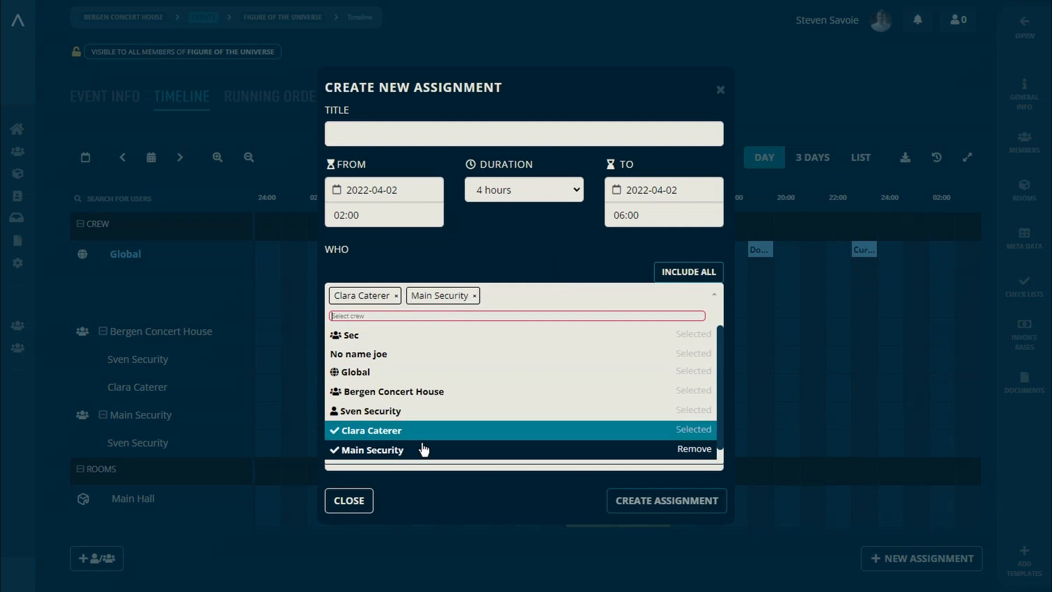
pyautogui.click(506, 132)
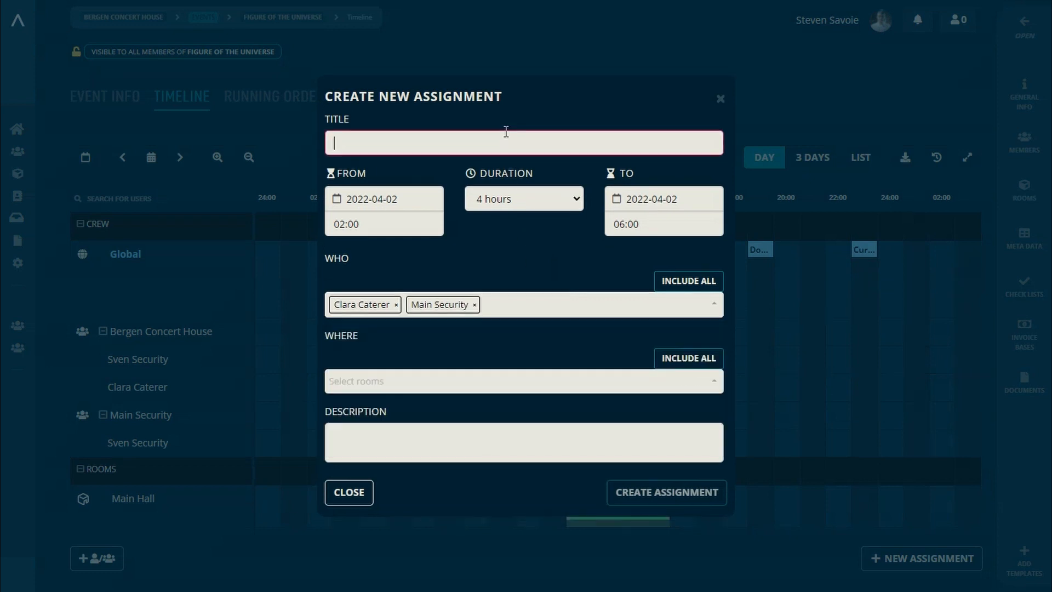
pyautogui.write('Test Assignment')
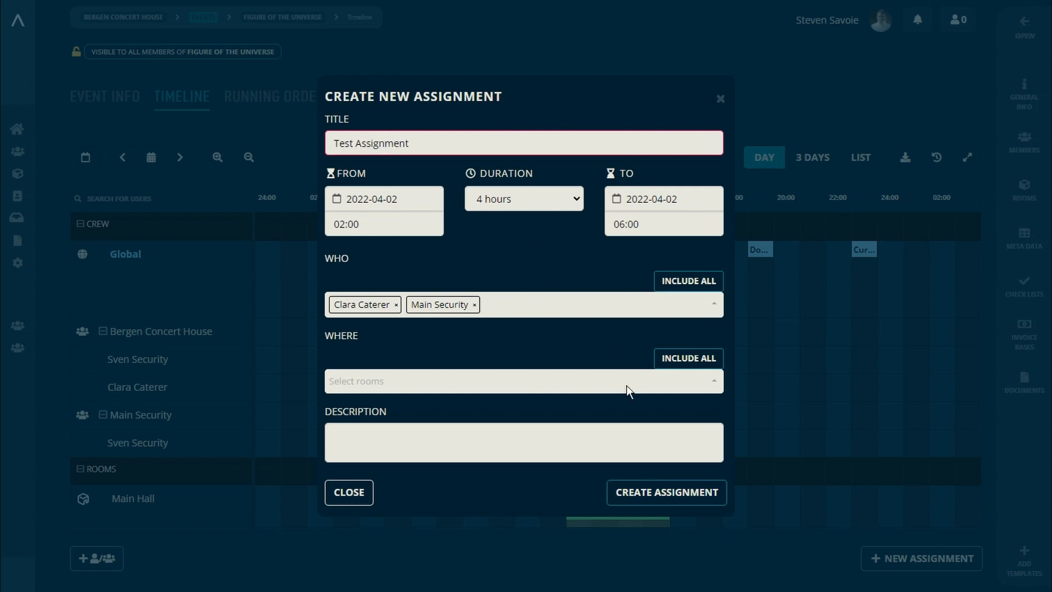
pyautogui.click(649, 491)
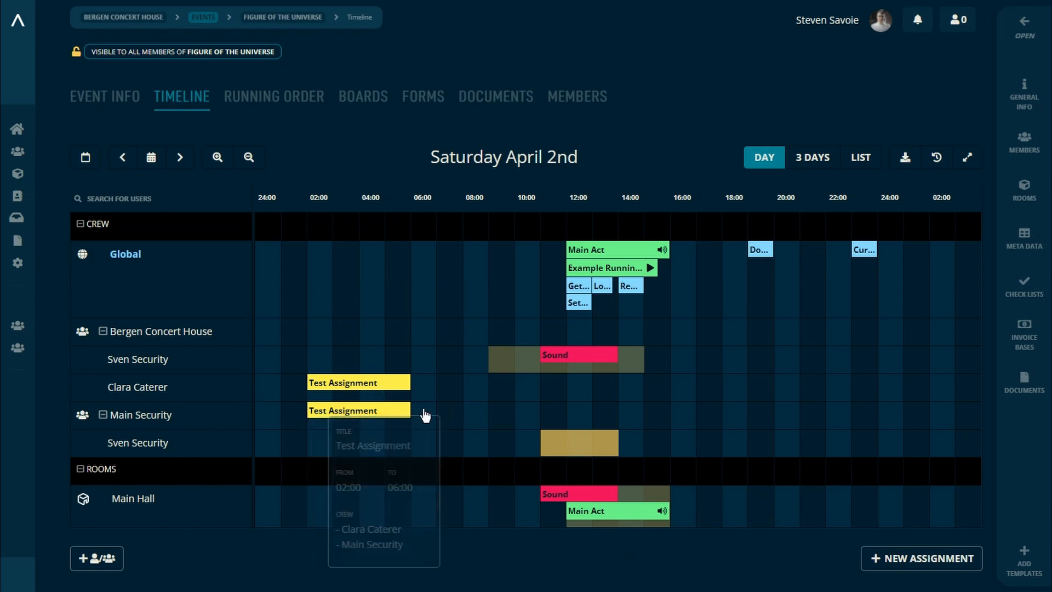
# - Review the event's rooms, the room bookings for 1 to 3 April and the Side Hall booking form, and close them without booking
pyautogui.click(563, 102)
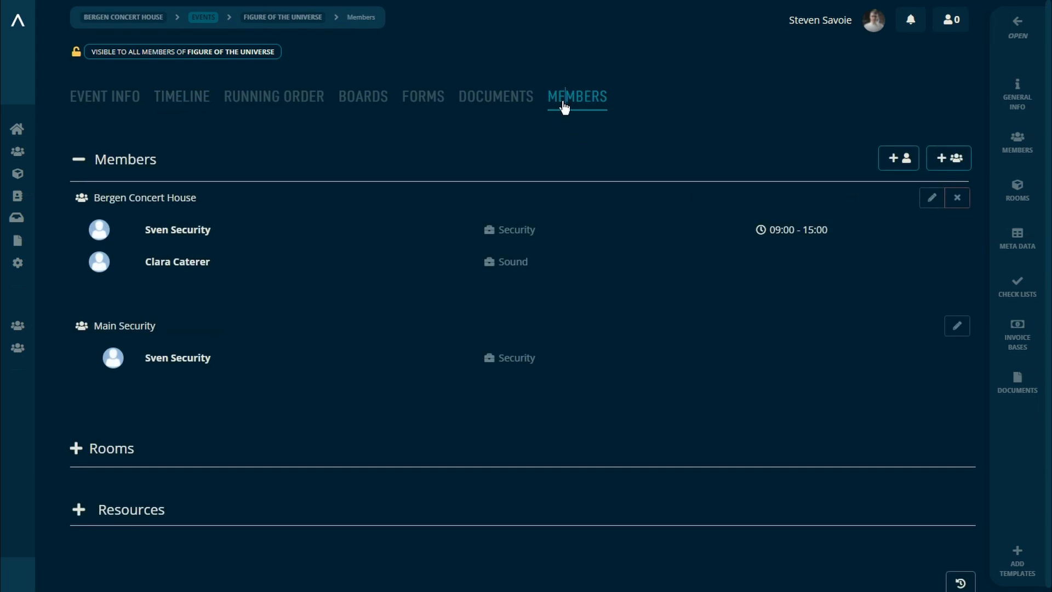
pyautogui.click(79, 159)
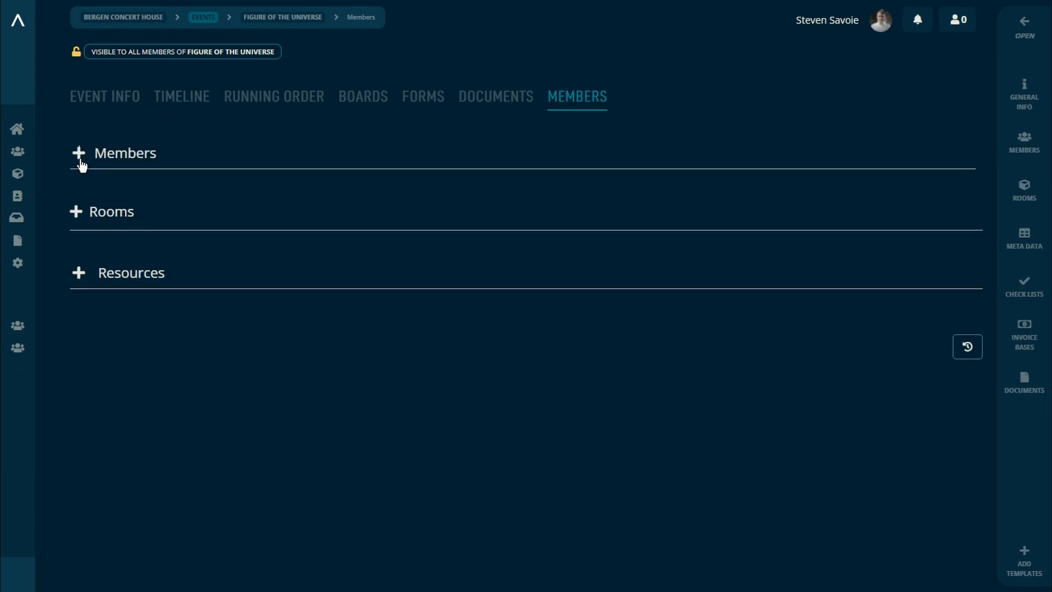
pyautogui.click(77, 219)
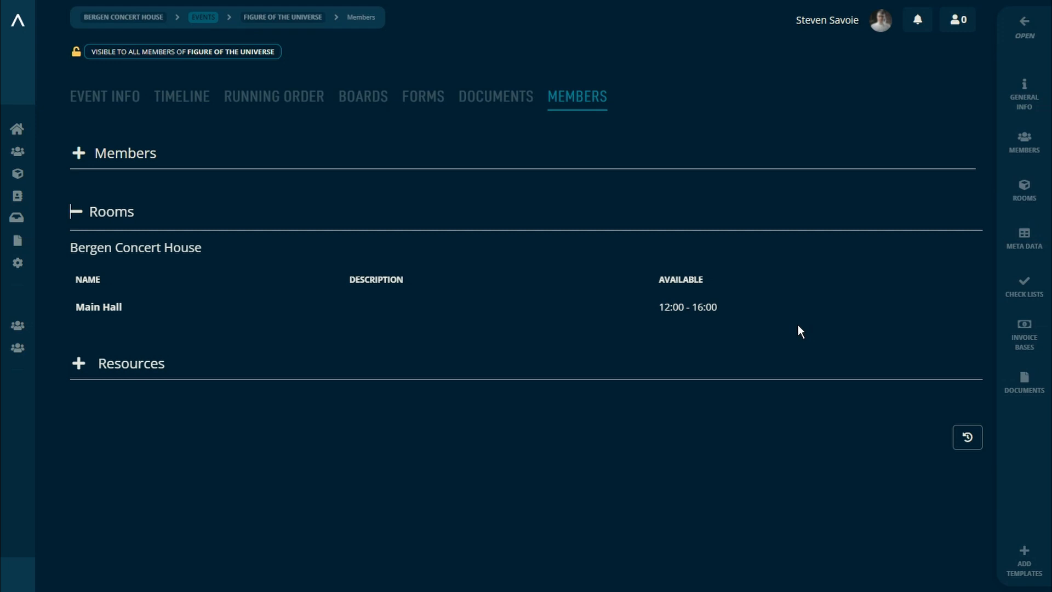
pyautogui.click(1023, 193)
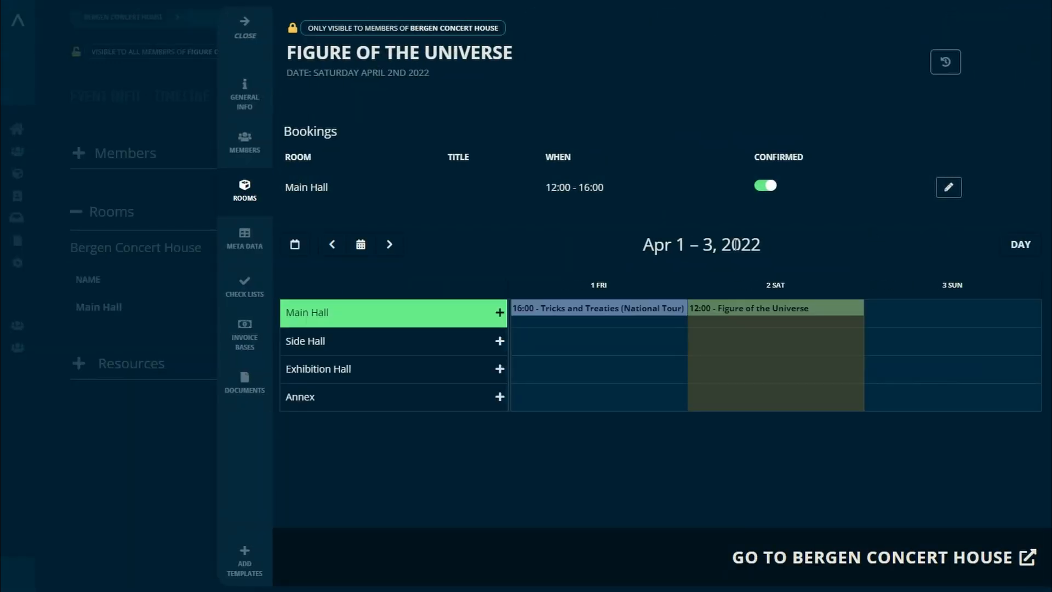
pyautogui.click(500, 343)
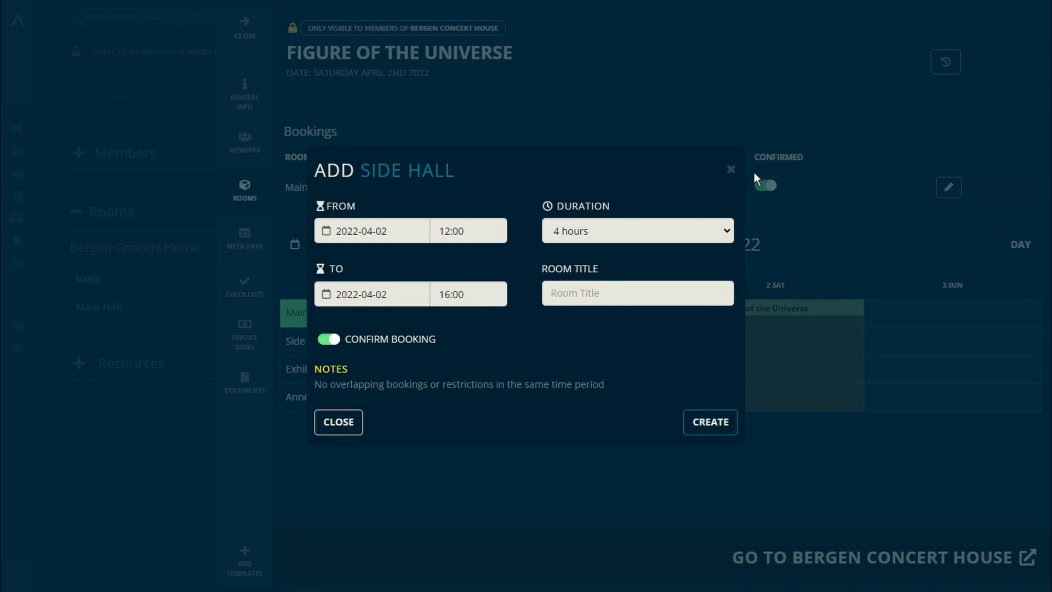
pyautogui.click(732, 174)
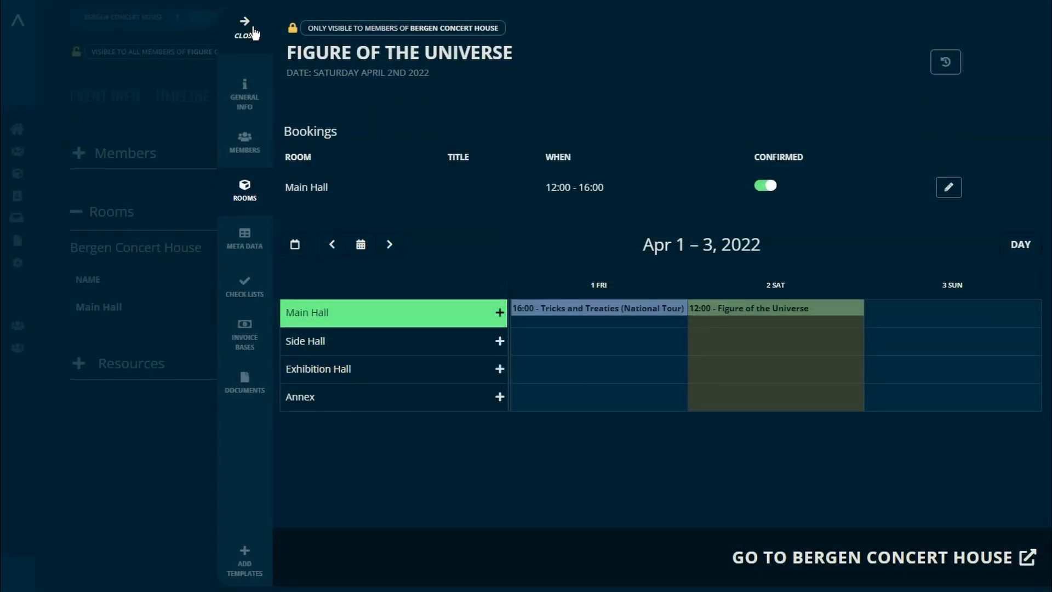
pyautogui.click(246, 31)
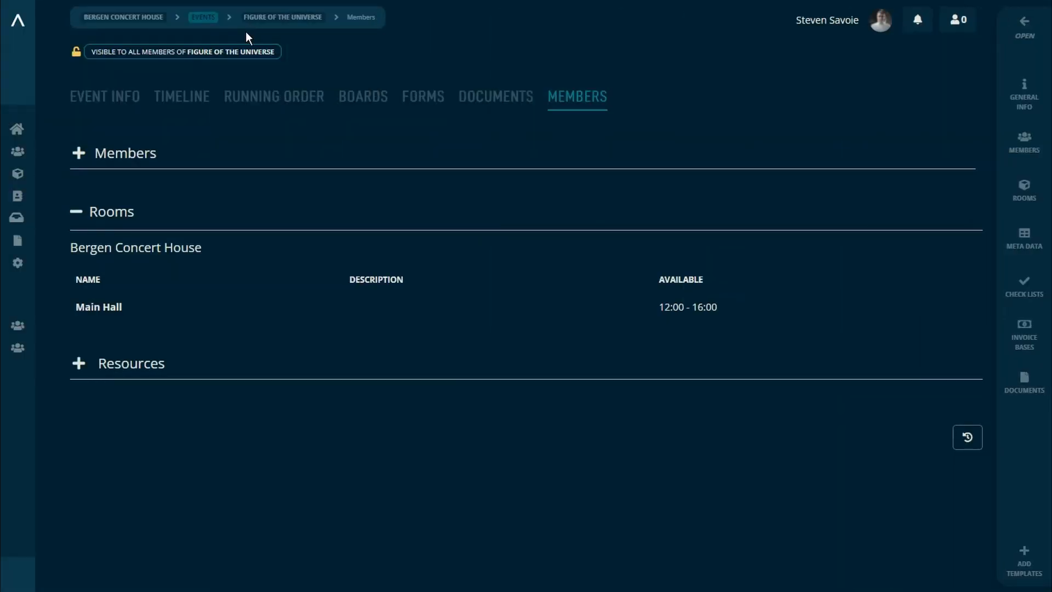
pyautogui.click(77, 213)
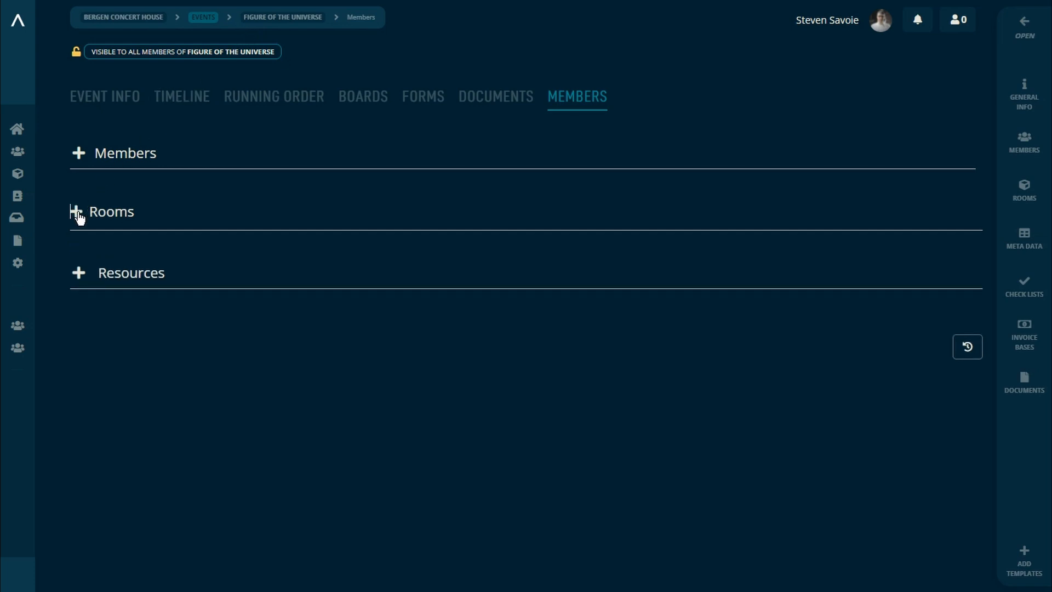
# - Expand the event's Resources section and look over the member groups once more
pyautogui.click(79, 274)
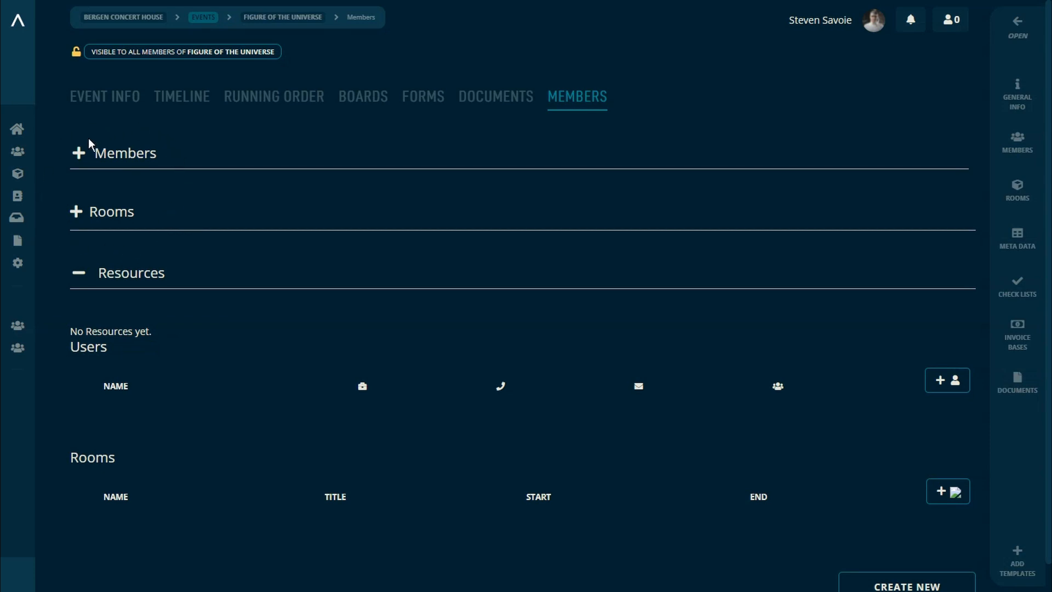
pyautogui.click(79, 153)
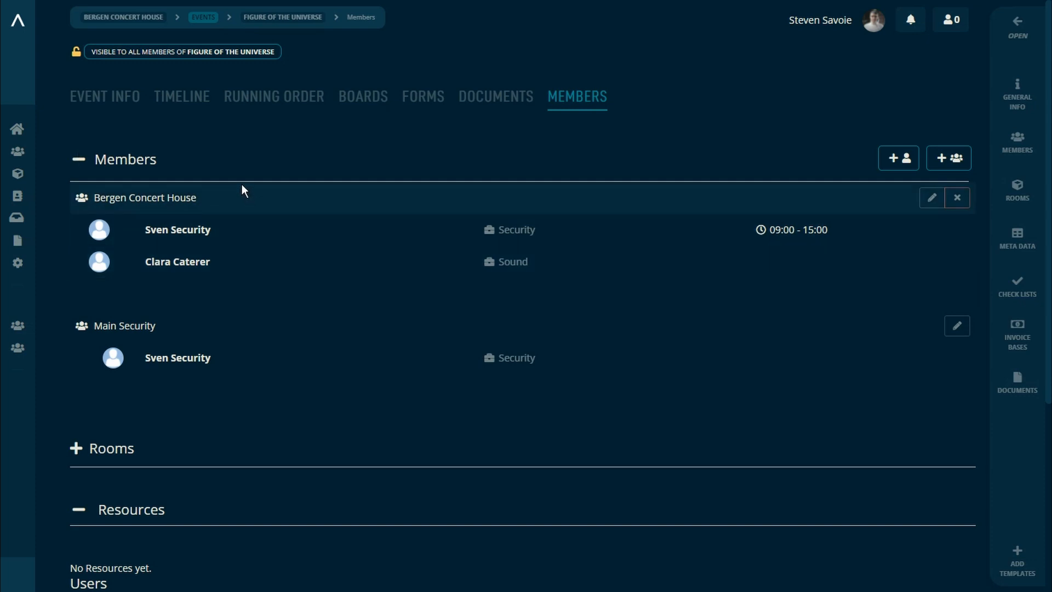
pyautogui.click(79, 159)
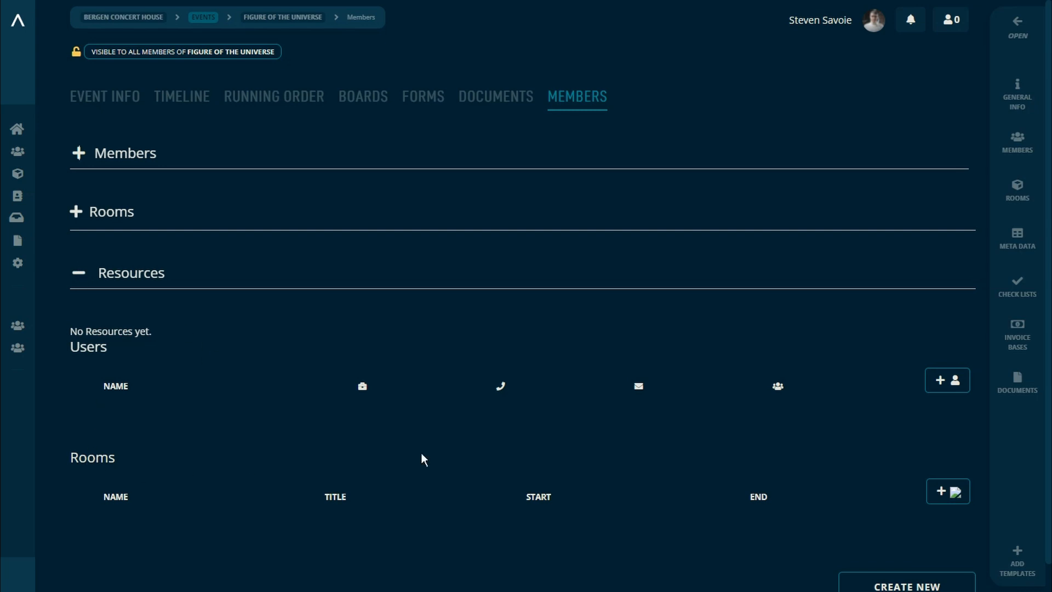
pyautogui.click(926, 491)
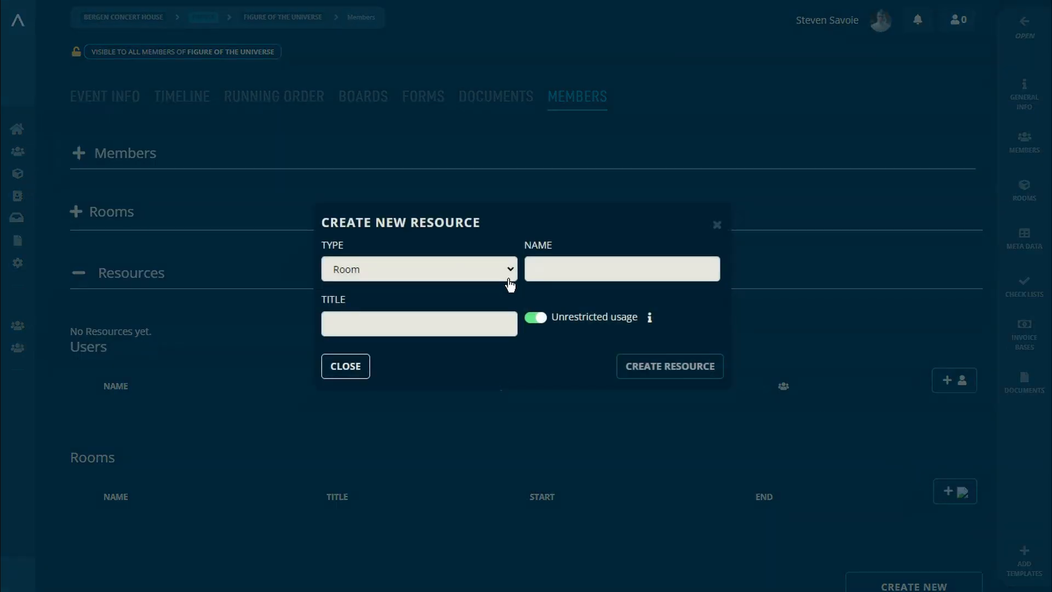
pyautogui.click(538, 272)
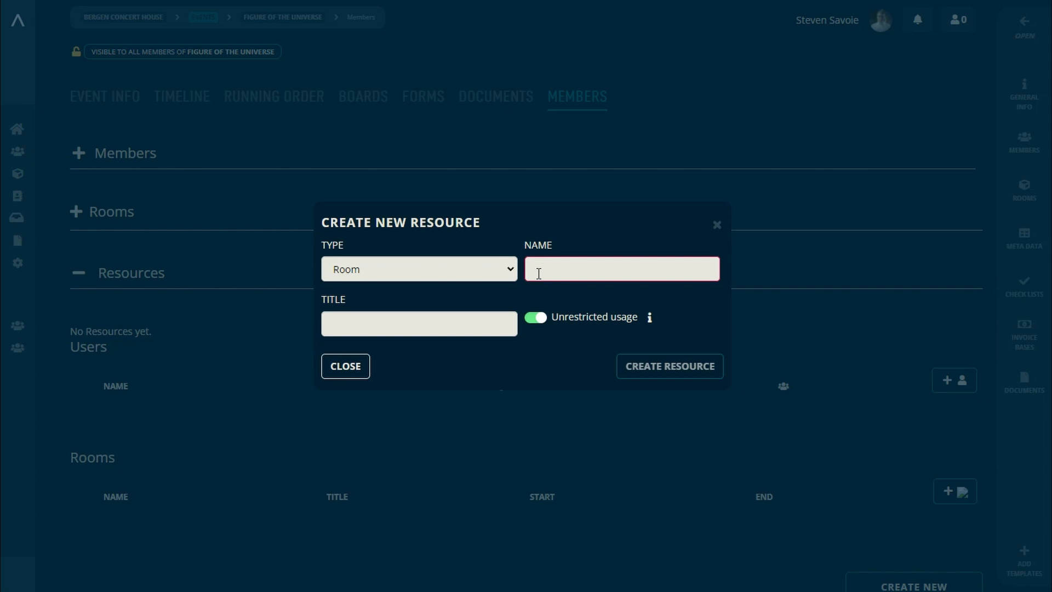
pyautogui.click(717, 229)
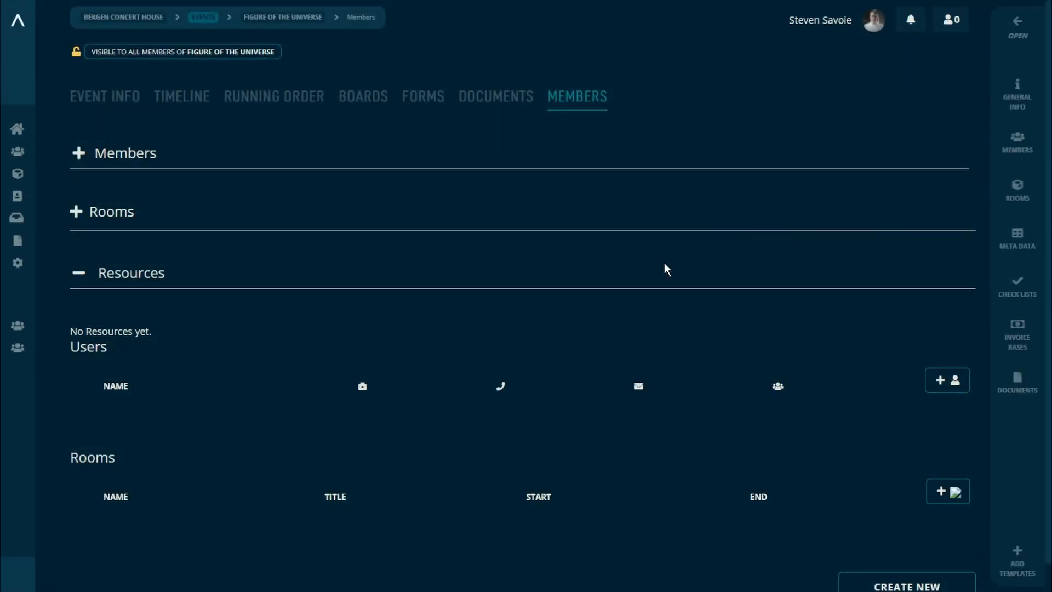
# - Create a resource of type User for the event, filling in only the person's name
pyautogui.click(939, 382)
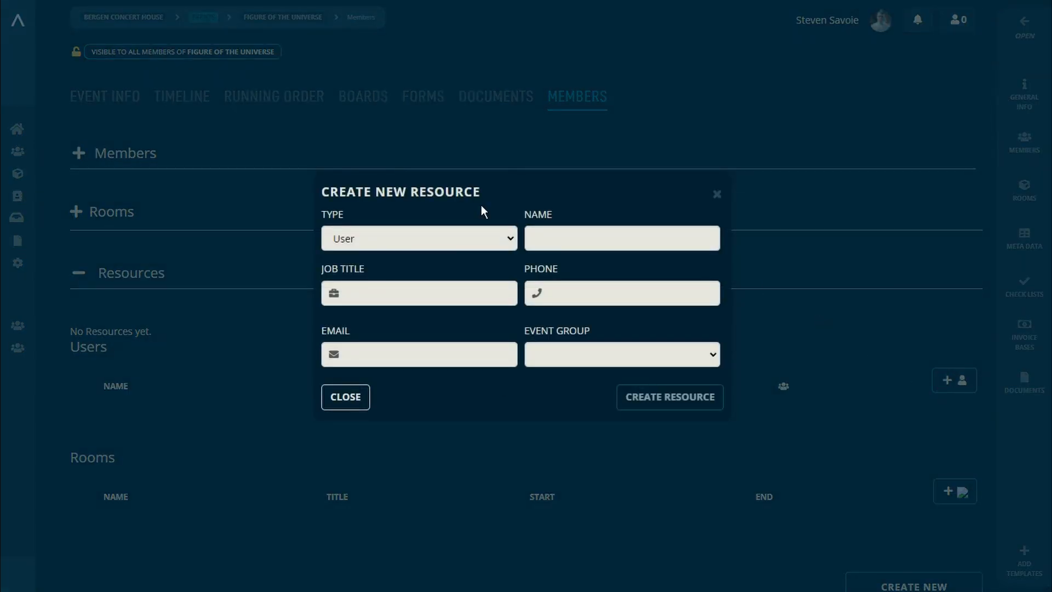
pyautogui.click(539, 240)
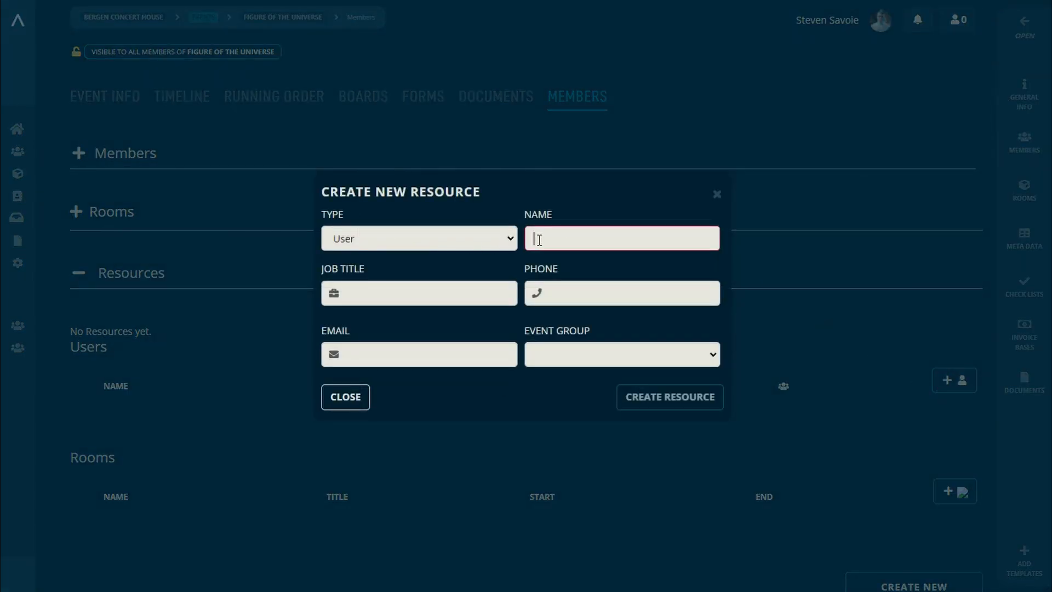
pyautogui.write('Pino')
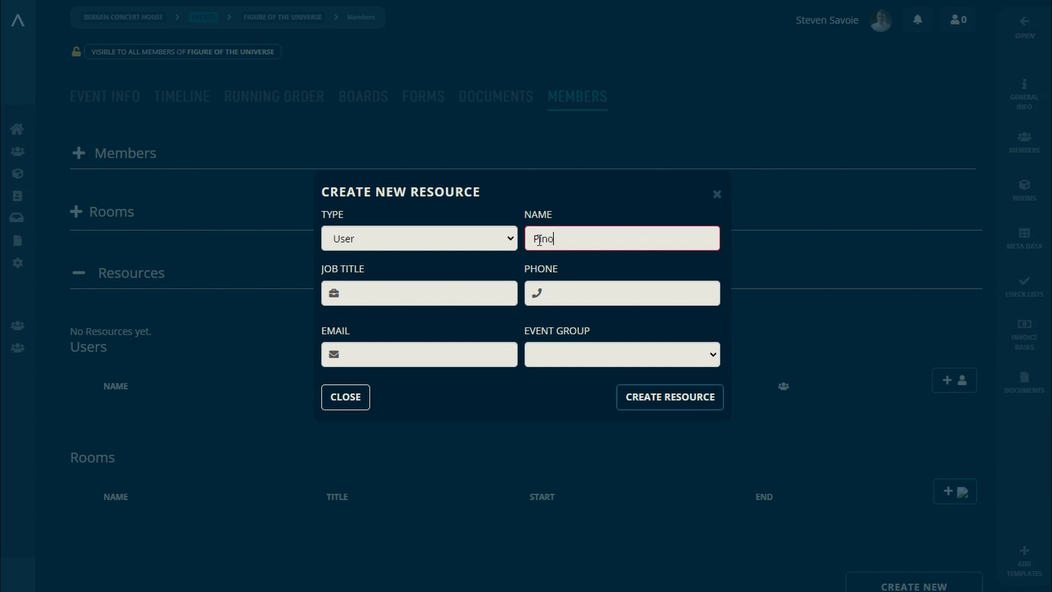
pyautogui.write('cchio')
pyautogui.click(641, 399)
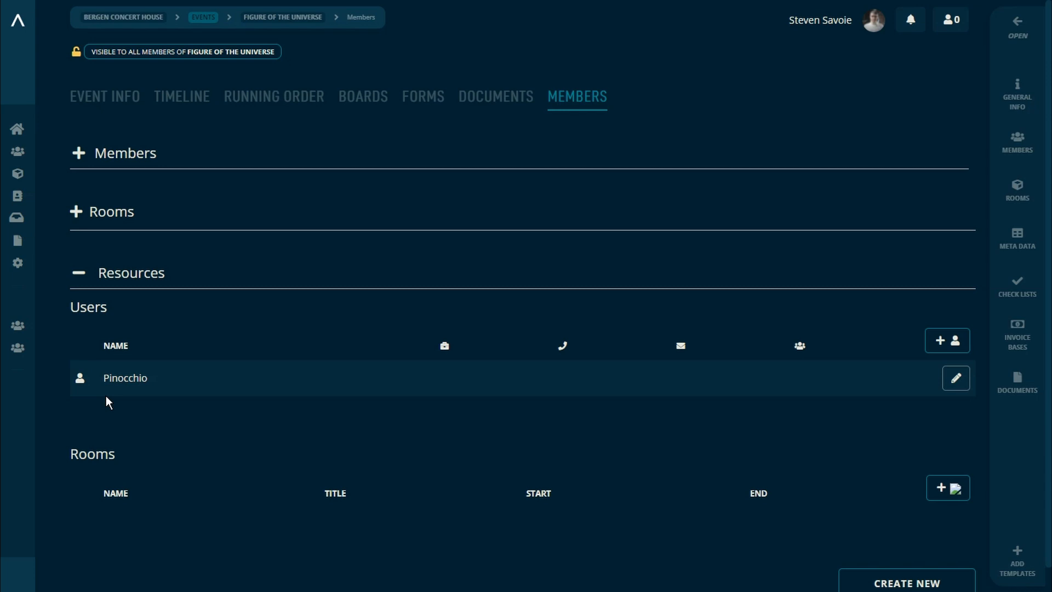
# - Check the new user resource's row on the event timeline, and return to the event's member list
pyautogui.click(179, 98)
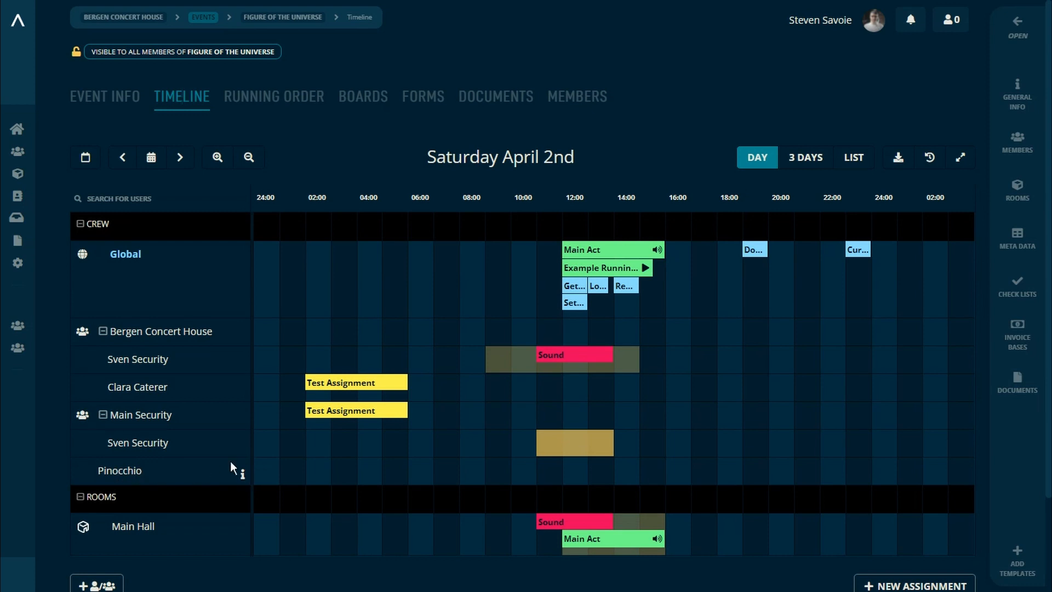
pyautogui.click(580, 98)
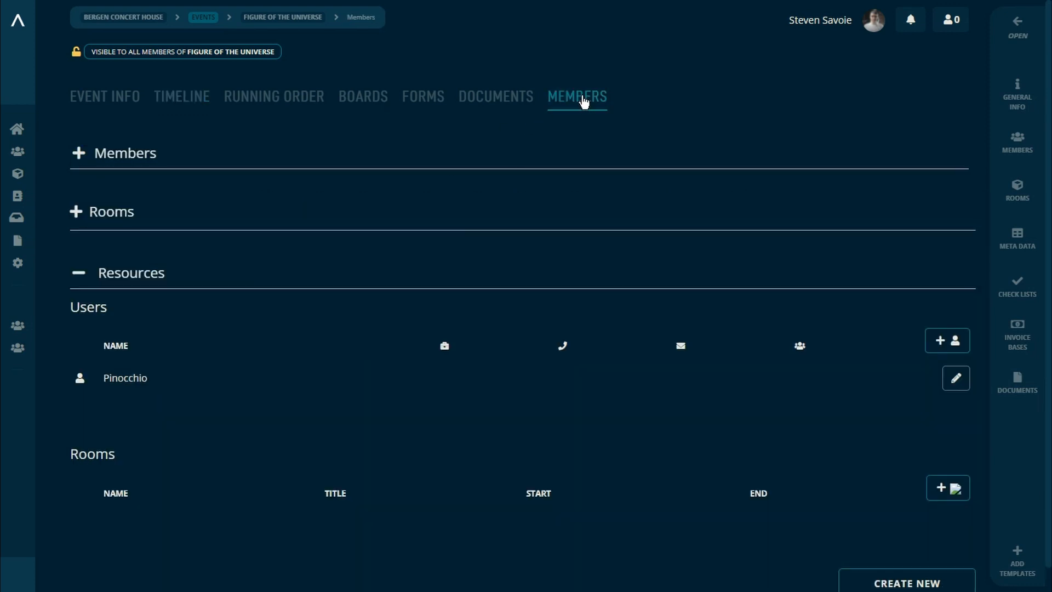
pyautogui.click(79, 155)
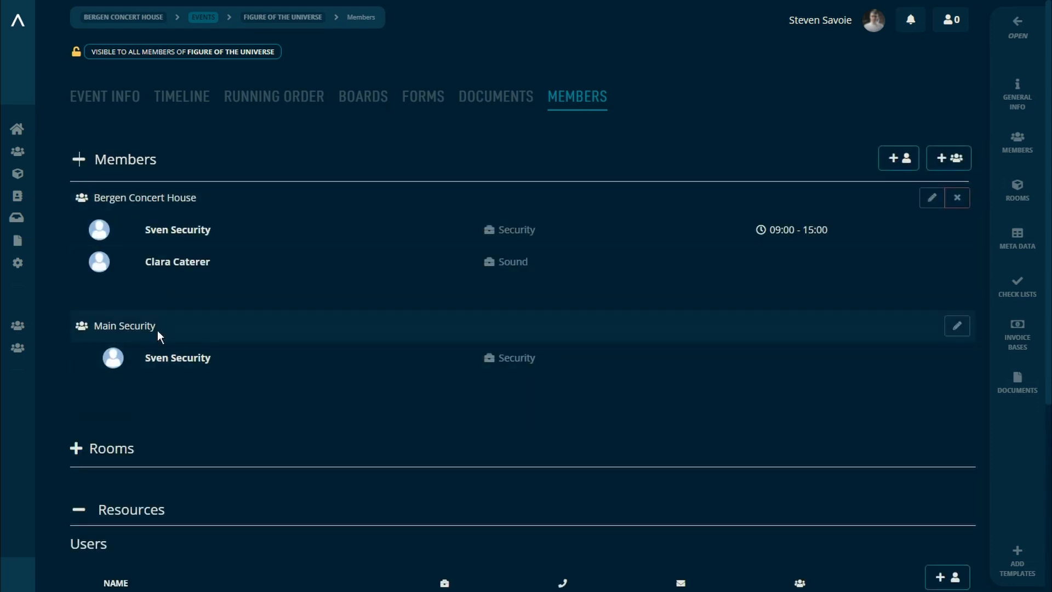
# - Assign the new user resource to the Main Security event group and save the resource
pyautogui.scroll(-4, 152, 348)
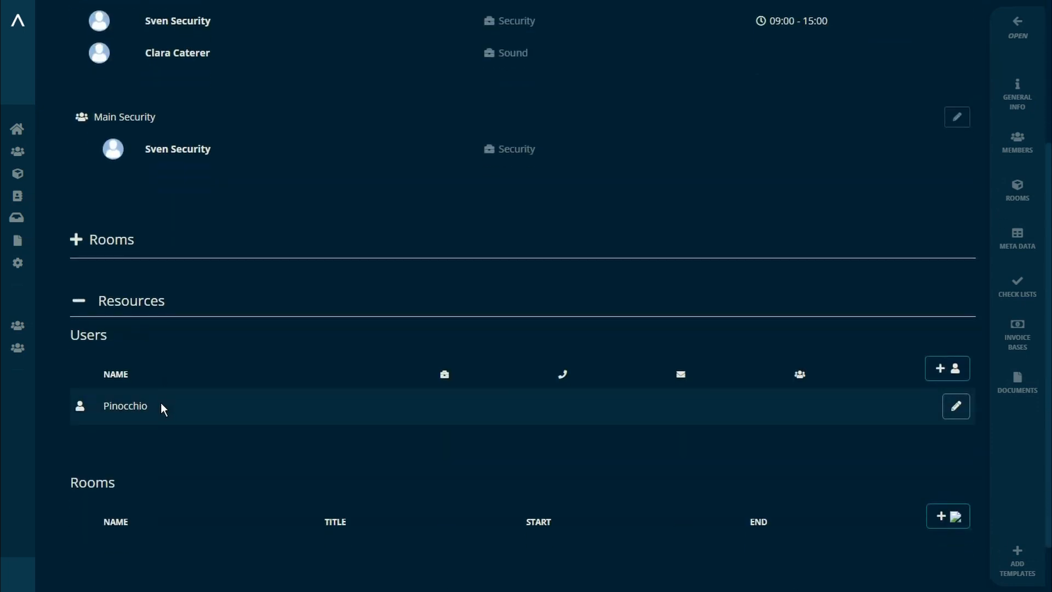
pyautogui.click(957, 406)
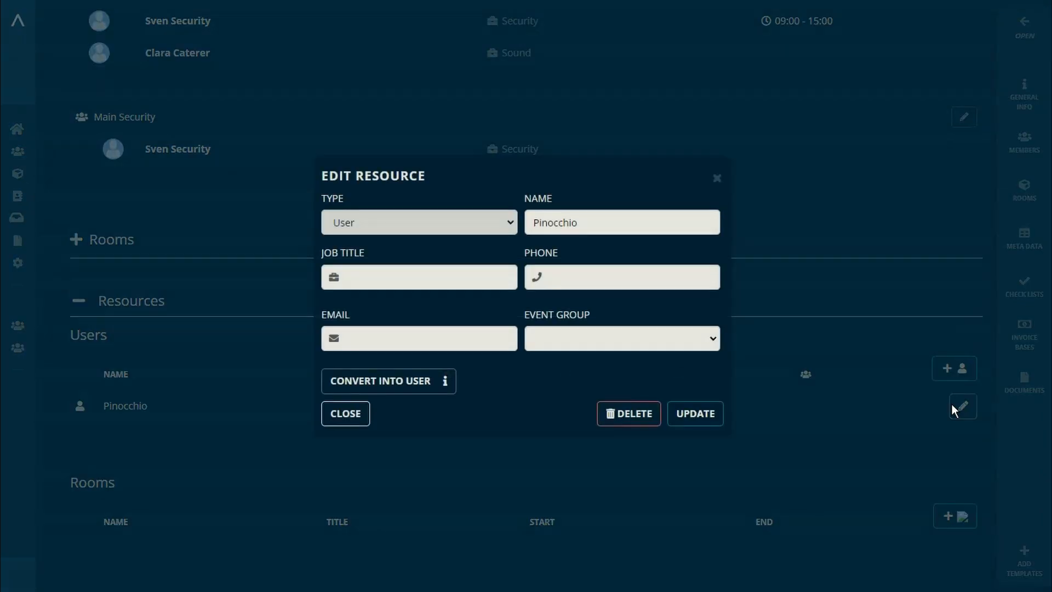
pyautogui.click(697, 344)
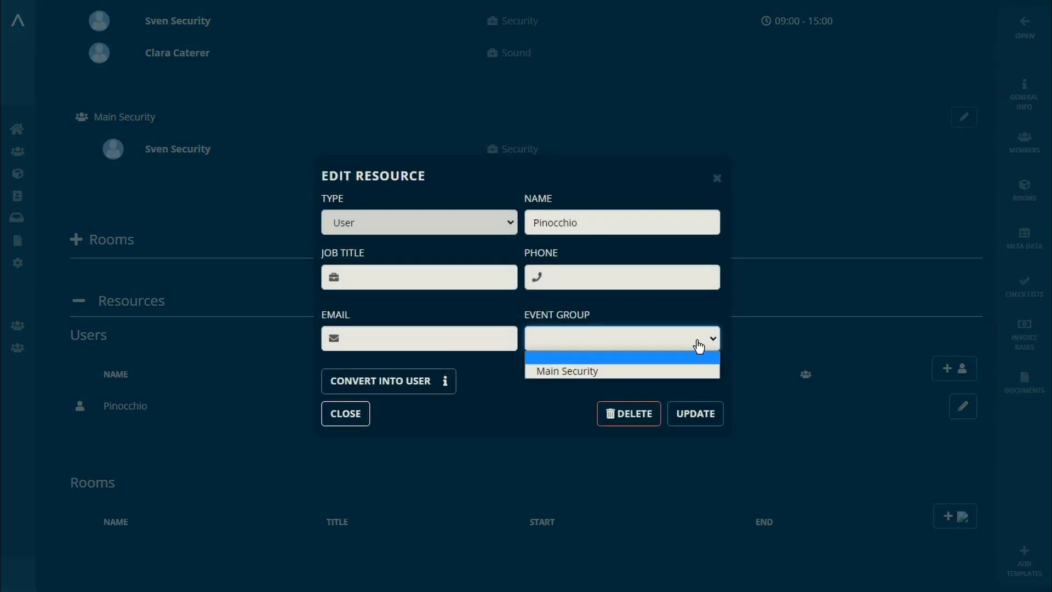
pyautogui.click(684, 374)
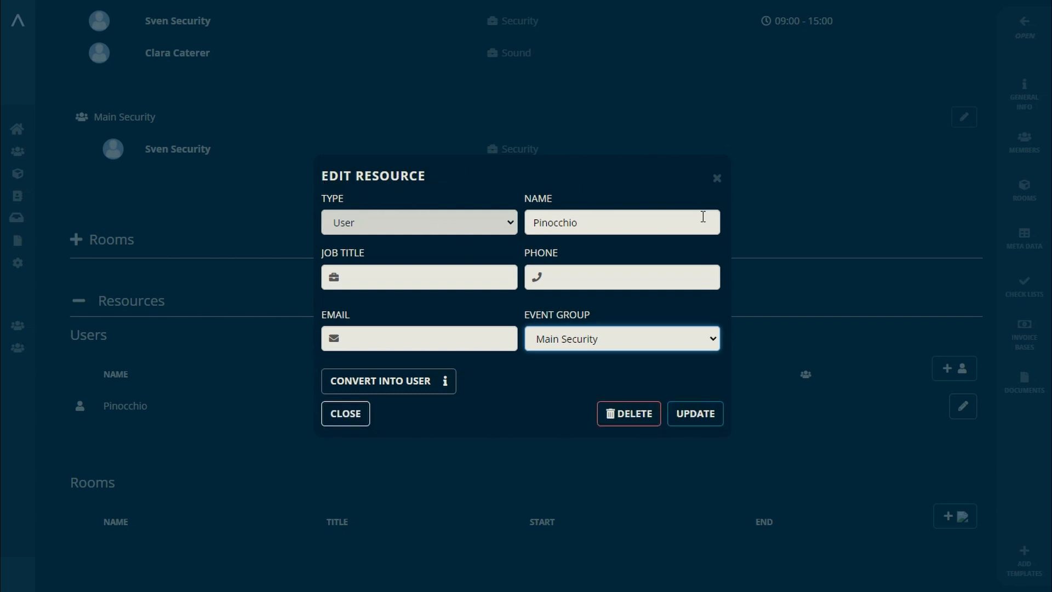
pyautogui.click(706, 414)
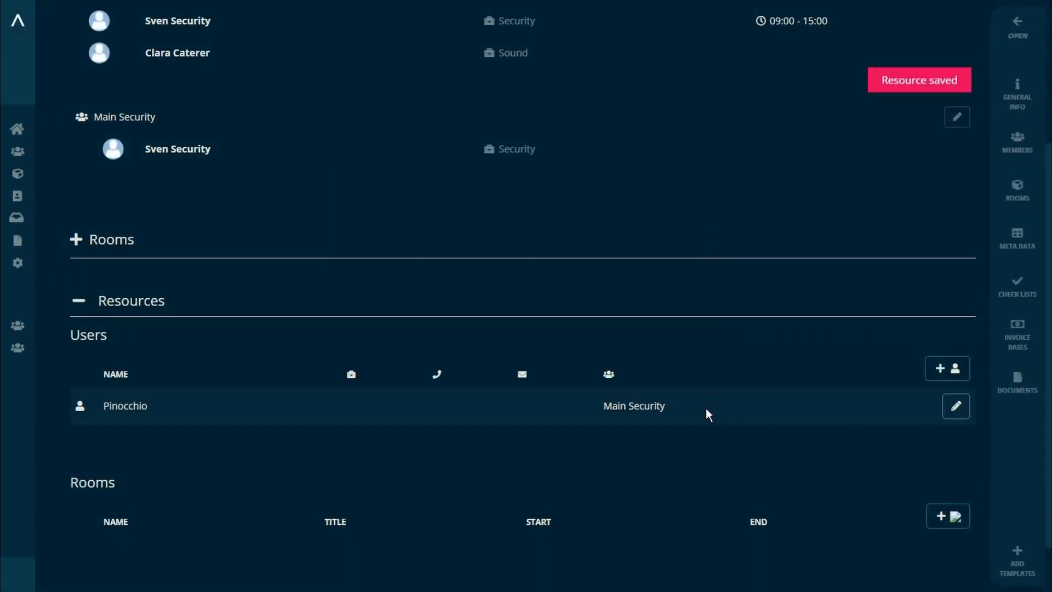
# - Check the user resource's placement under Main Security on the event timeline, and return to the event's member list
pyautogui.scroll(2, 704, 408)
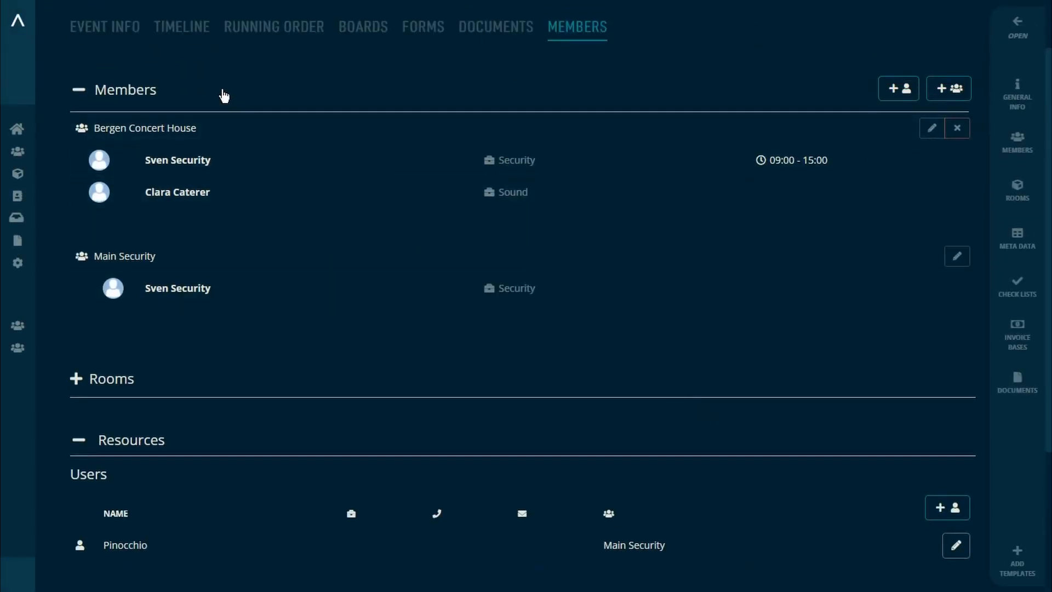
pyautogui.click(181, 28)
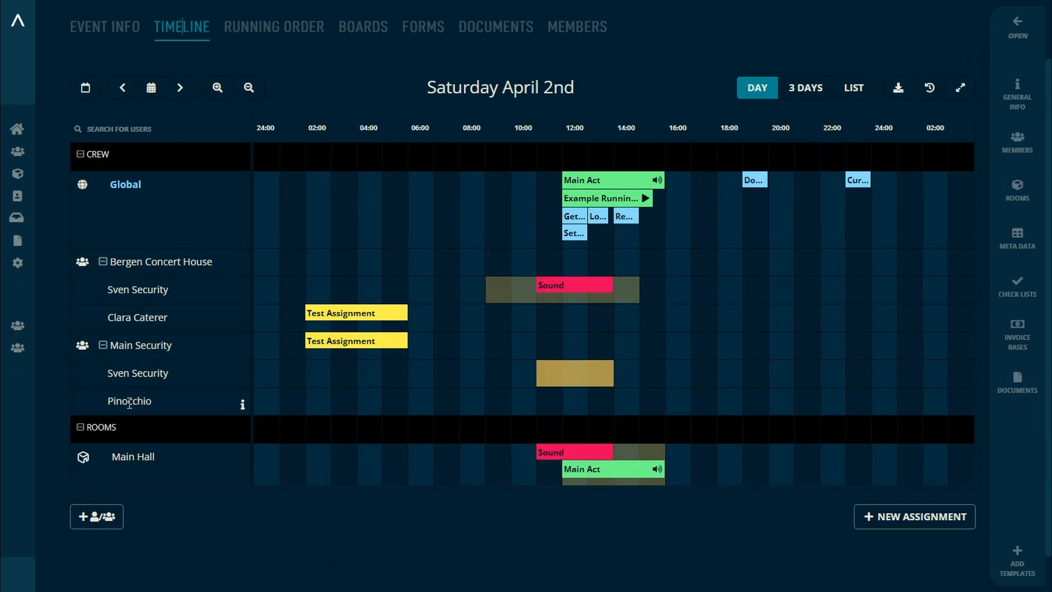
pyautogui.click(557, 28)
# - Convert the user resource in Main Security into the existing member with the job title Sound, and confirm the permanent conversion
pyautogui.scroll(-4, 573, 98)
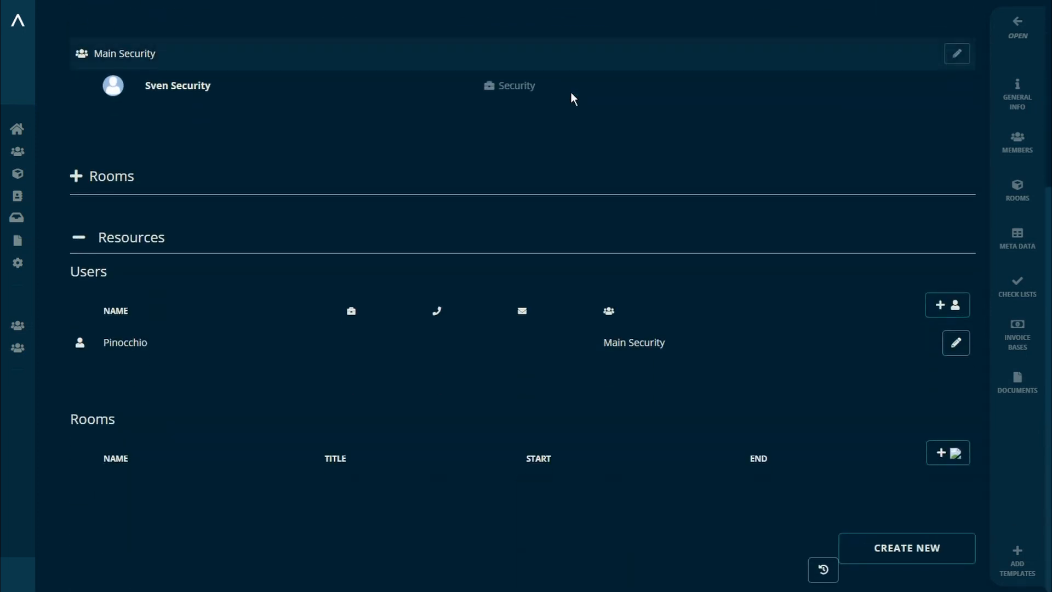
pyautogui.click(954, 345)
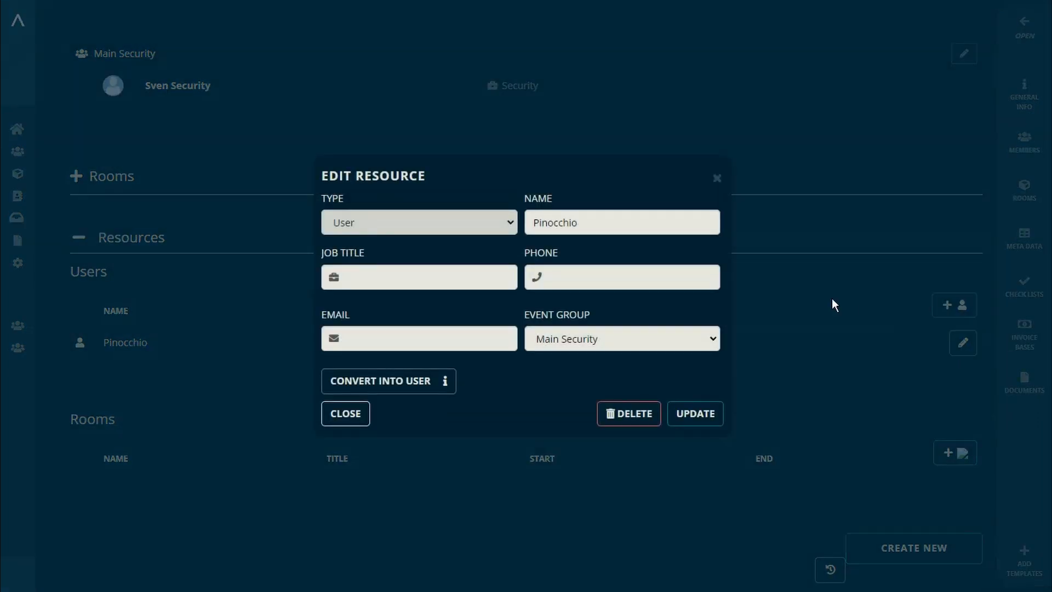
pyautogui.click(393, 381)
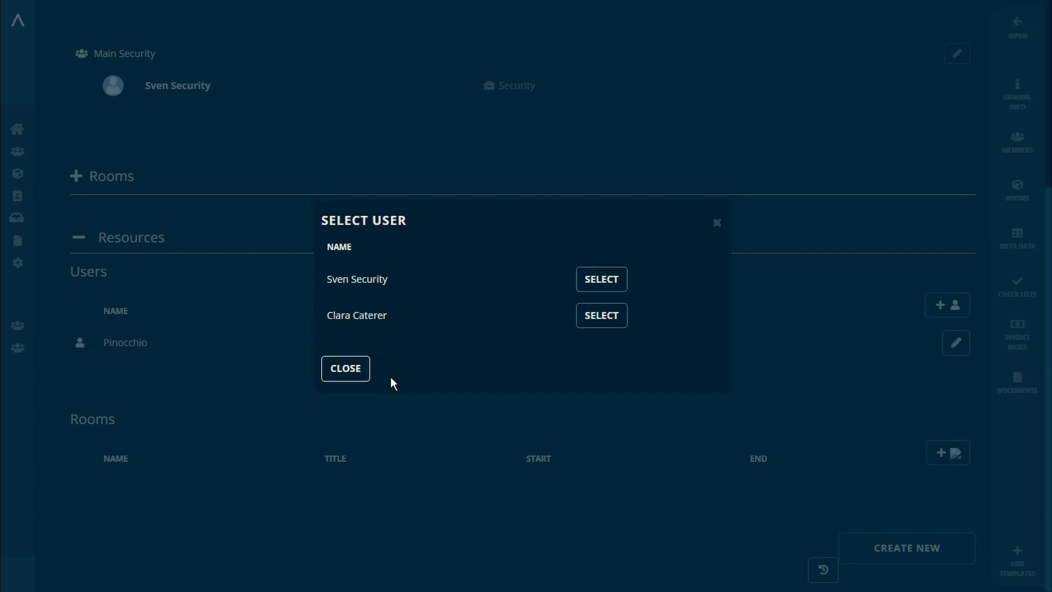
pyautogui.click(611, 321)
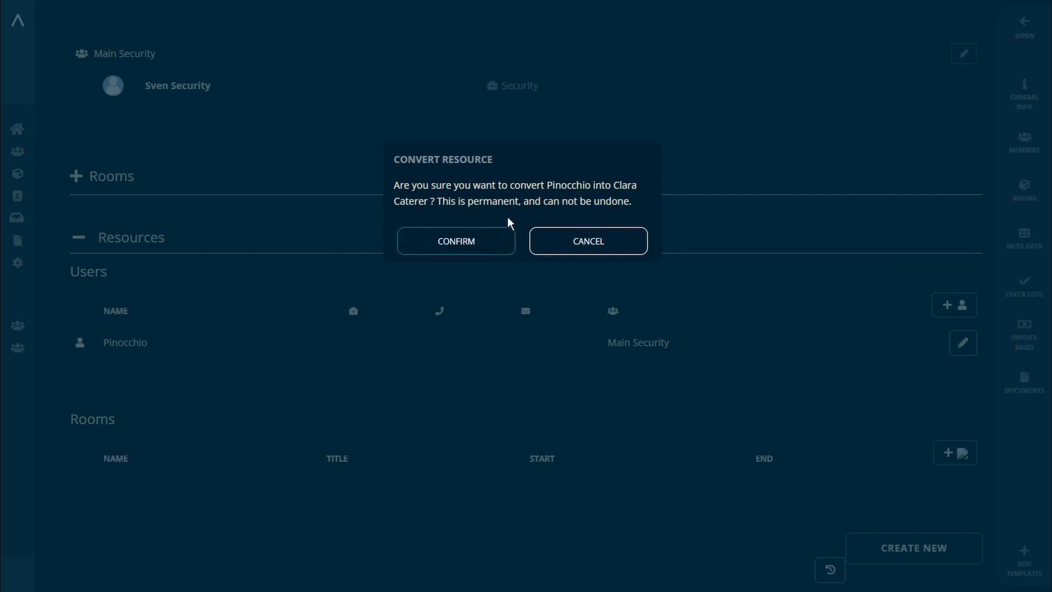
pyautogui.click(470, 246)
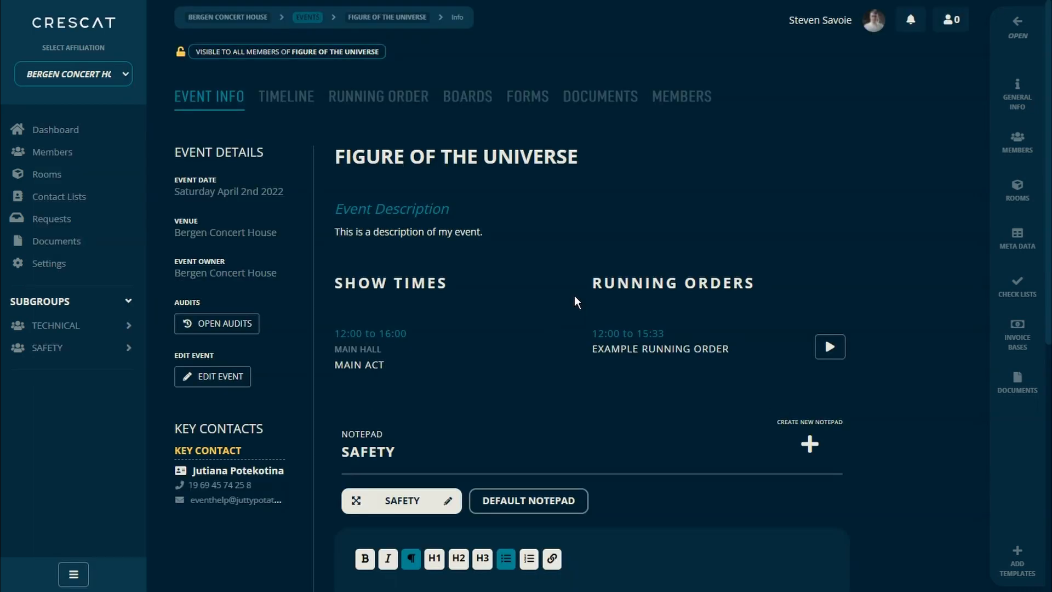
# - From the Bergen Concert House dashboard calendar, open the full page of the April 2 event Figure of the Universe
pyautogui.click(91, 134)
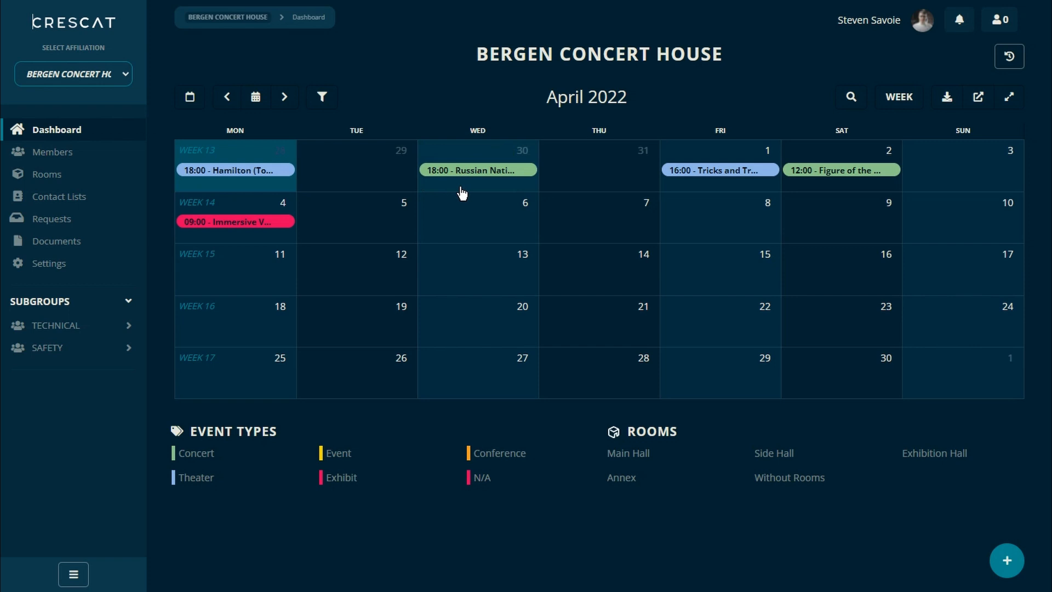
pyautogui.click(823, 174)
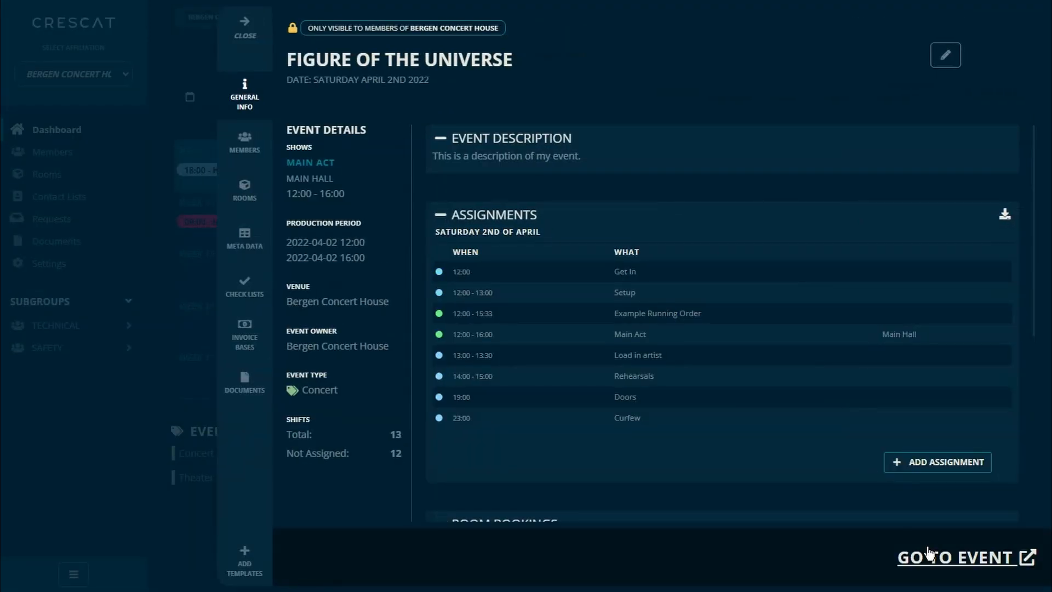
pyautogui.click(933, 558)
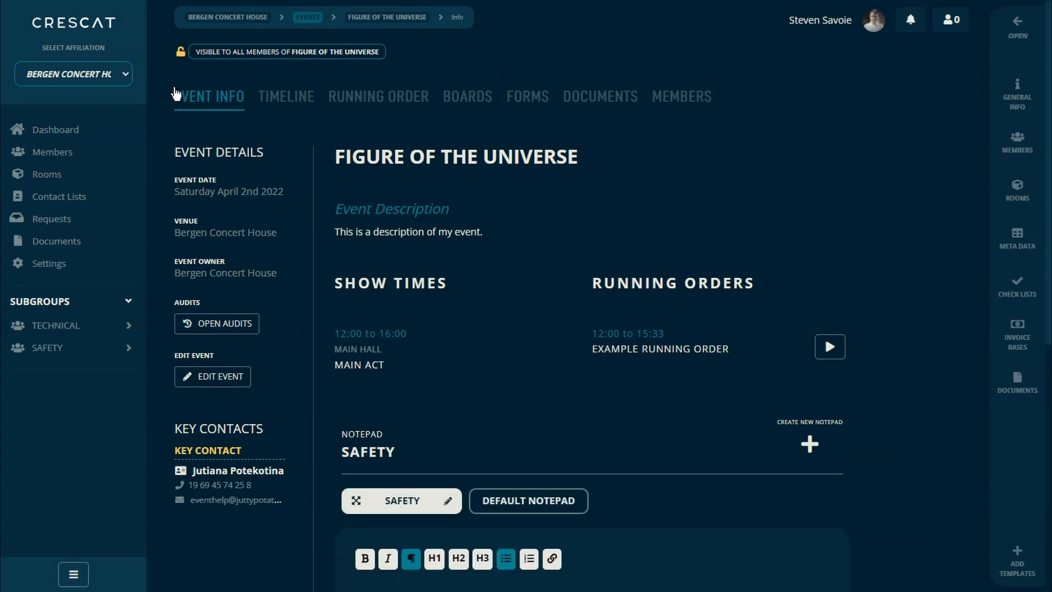
# - Look through the event's timeline, running order, boards and documents
pyautogui.click(274, 97)
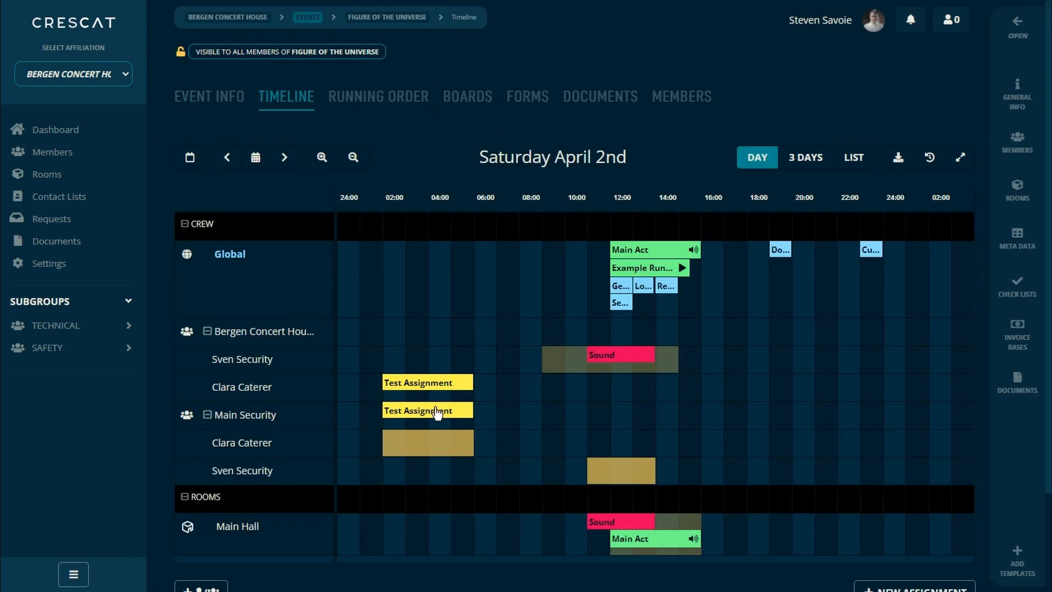
pyautogui.click(383, 100)
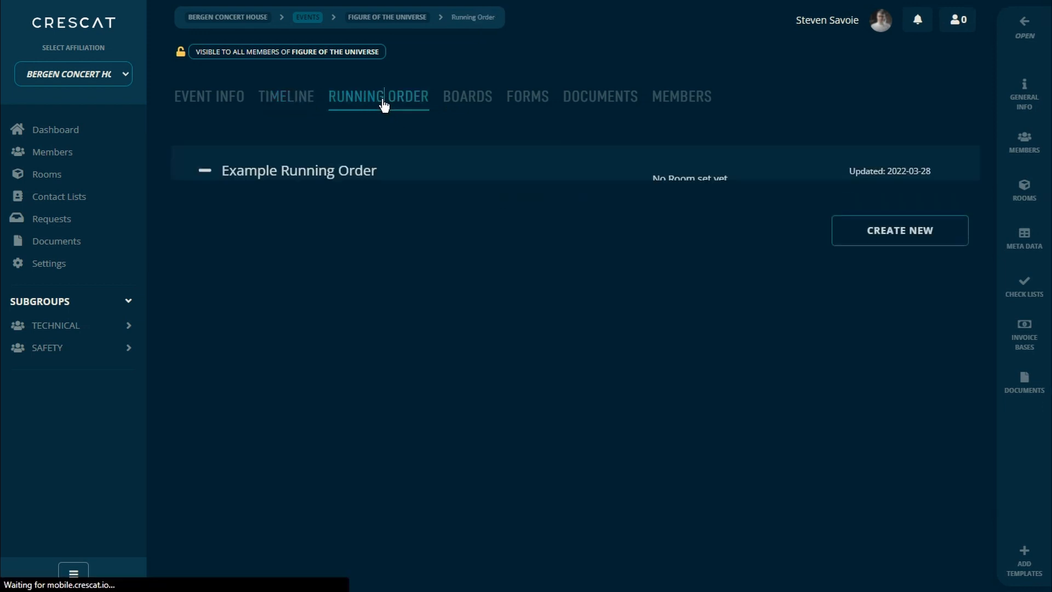
pyautogui.click(468, 102)
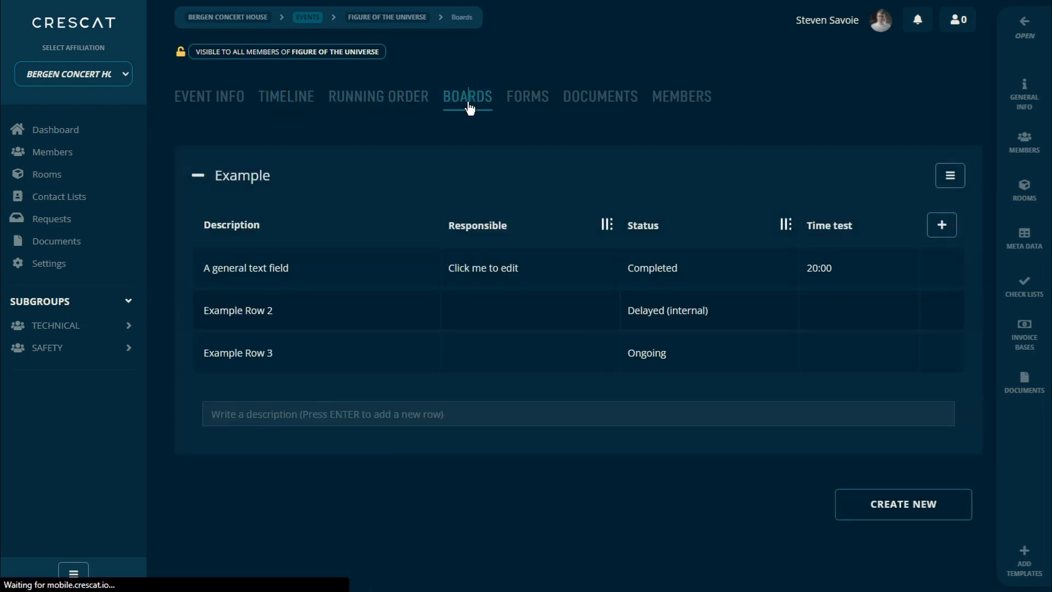
pyautogui.click(595, 96)
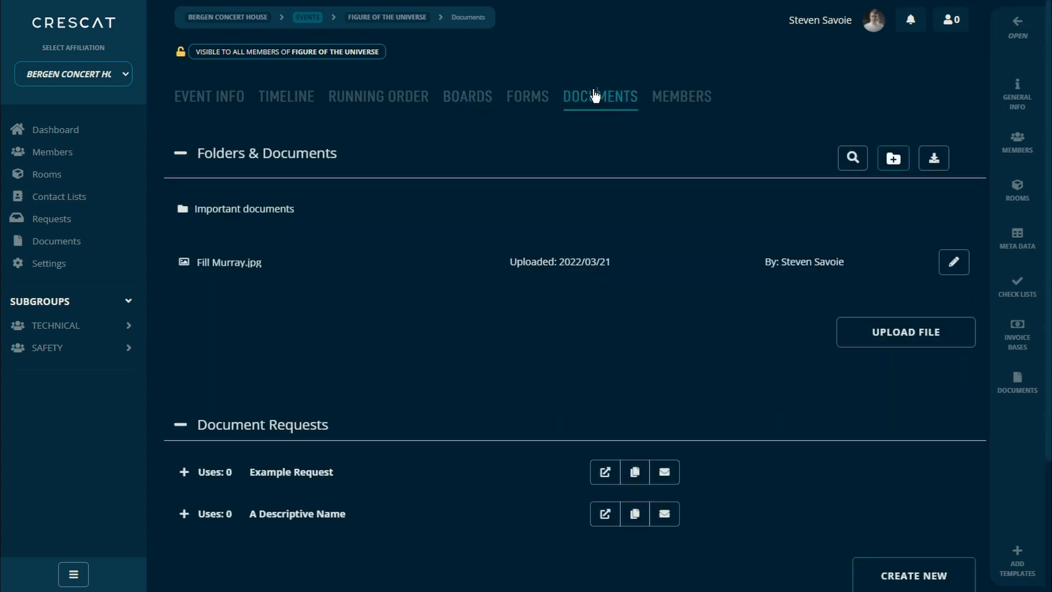
# - Review the event's member groups and rooms, and expand the Resources section to check its entries
pyautogui.click(665, 98)
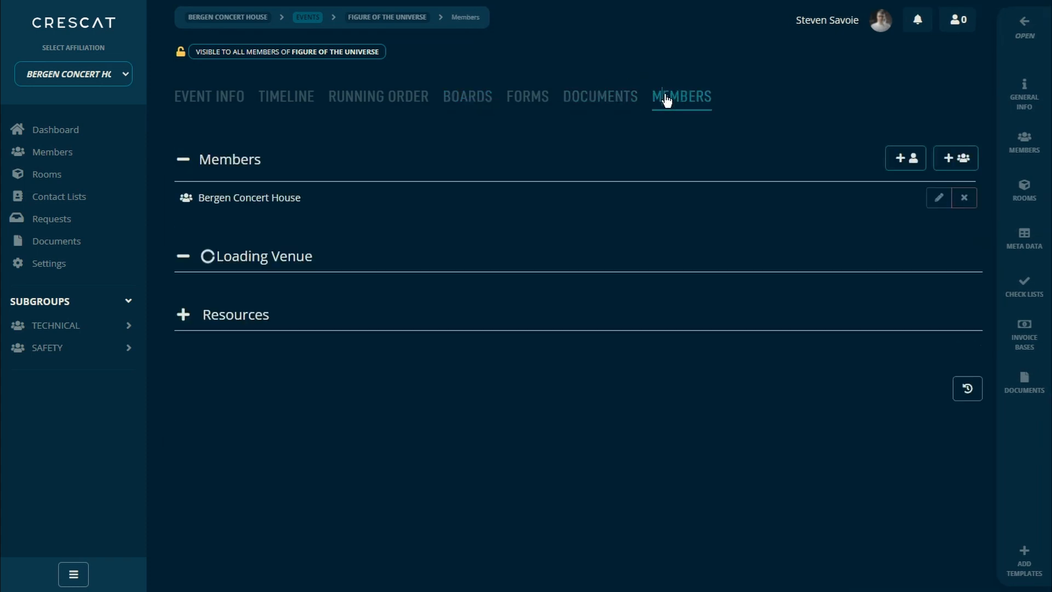
pyautogui.scroll(-3, 716, 218)
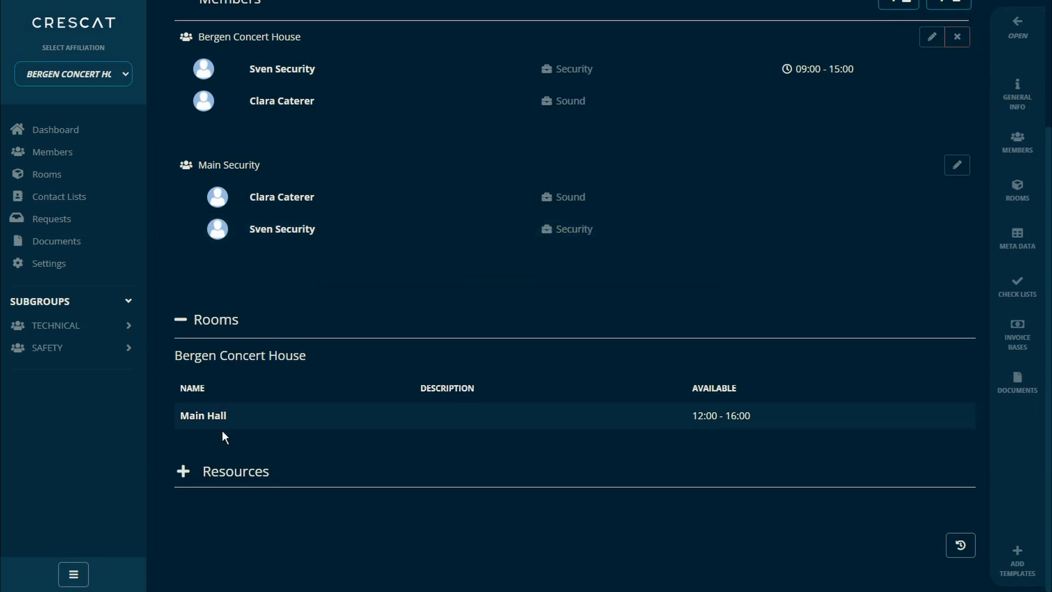
pyautogui.click(186, 476)
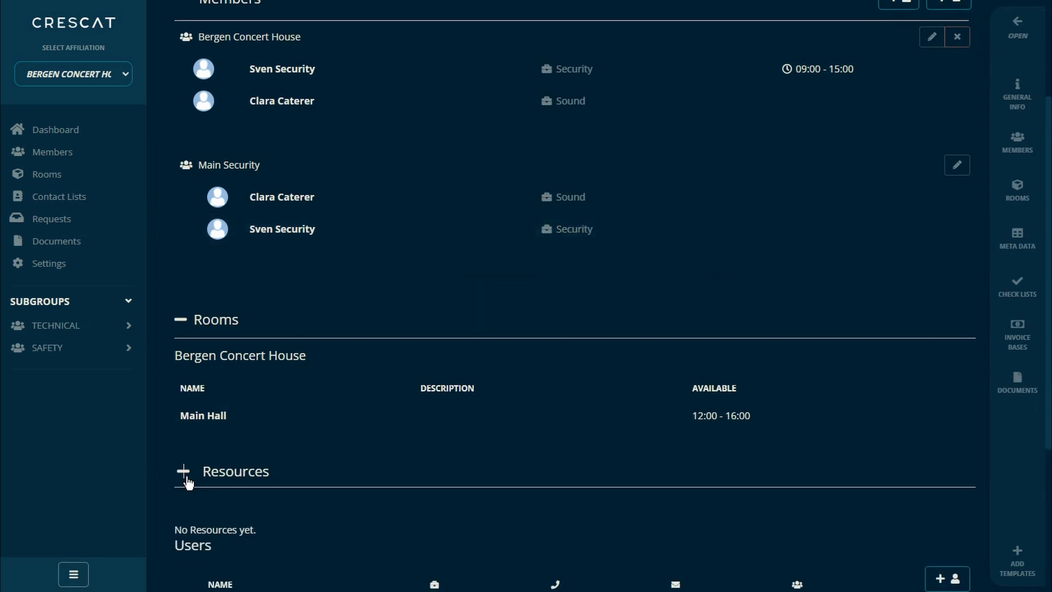